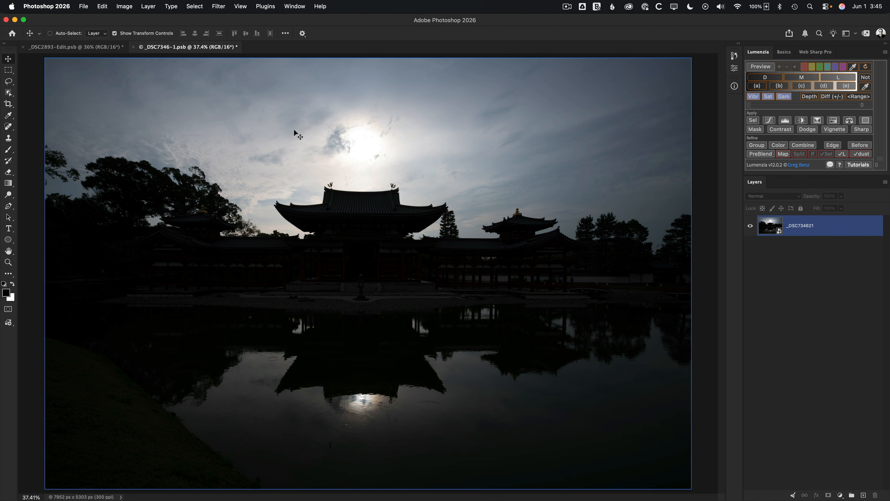
Open the waterfall document's raw smart object in Camera Raw and compare the image before and after its existing edits.
left_click(120, 46)
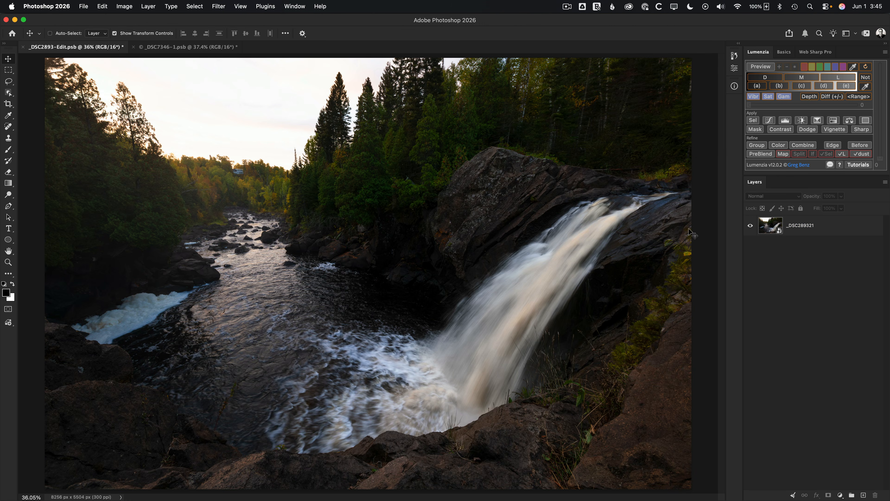
double_click(773, 226)
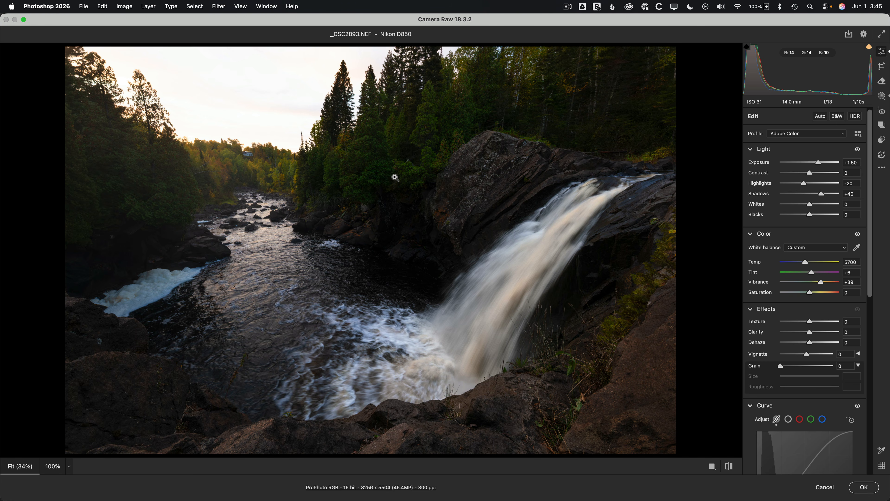
key("backslash")
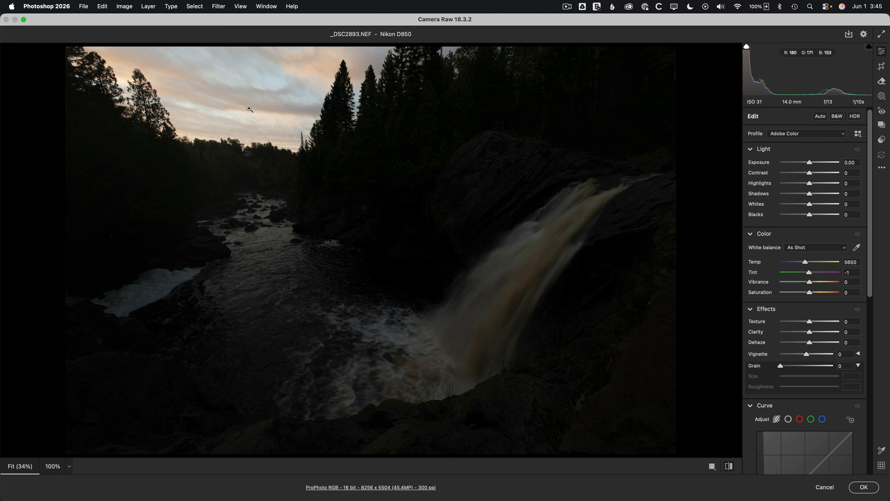
key("backslash")
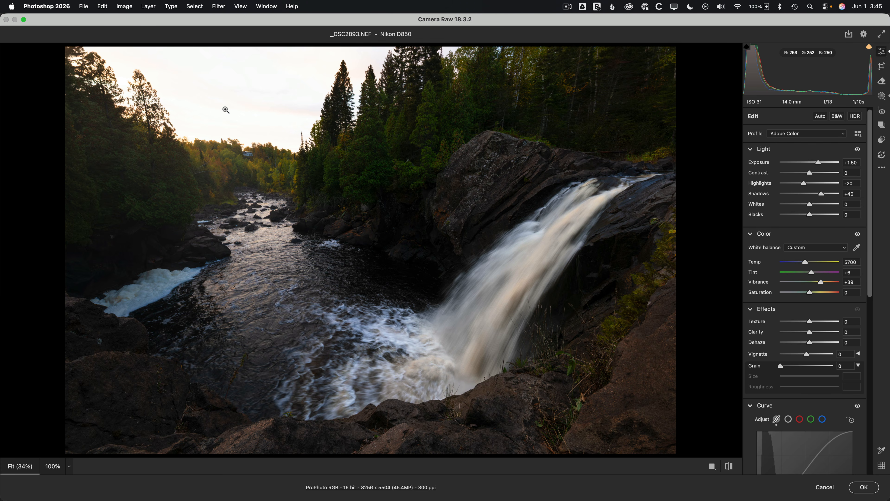
Add a new Camera Raw mask that automatically selects the sky.
left_click(882, 97)
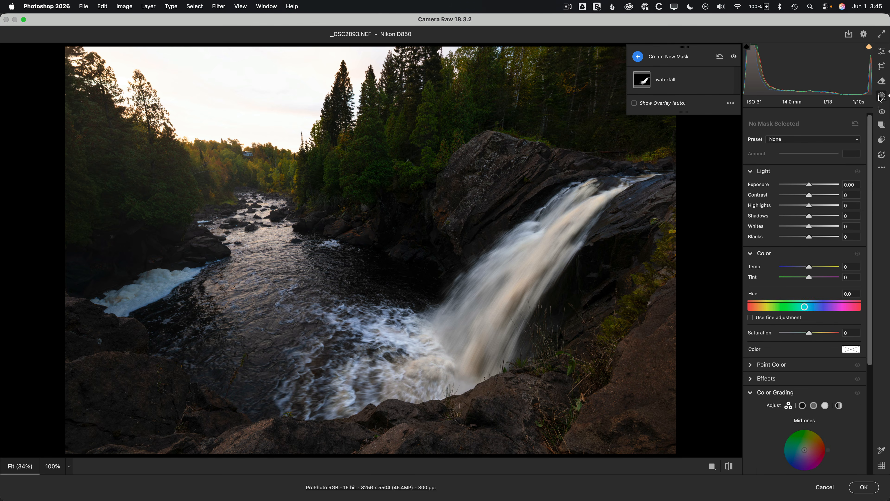
left_click(668, 58)
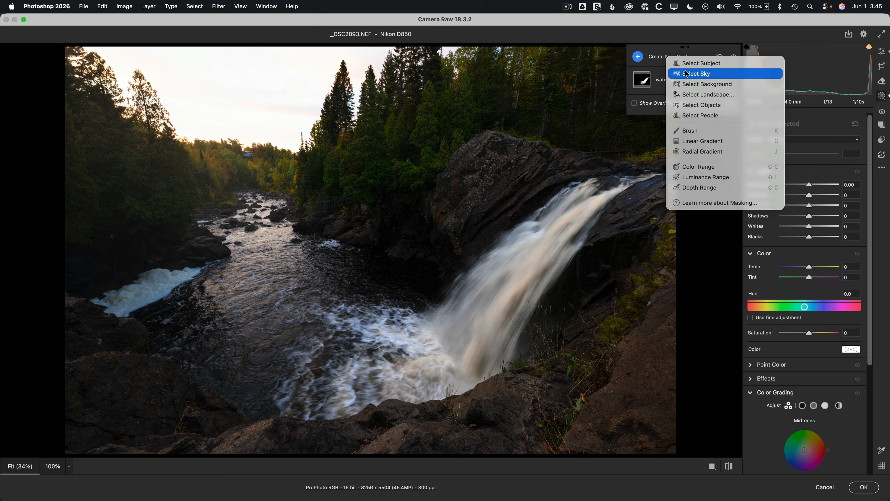
left_click(701, 74)
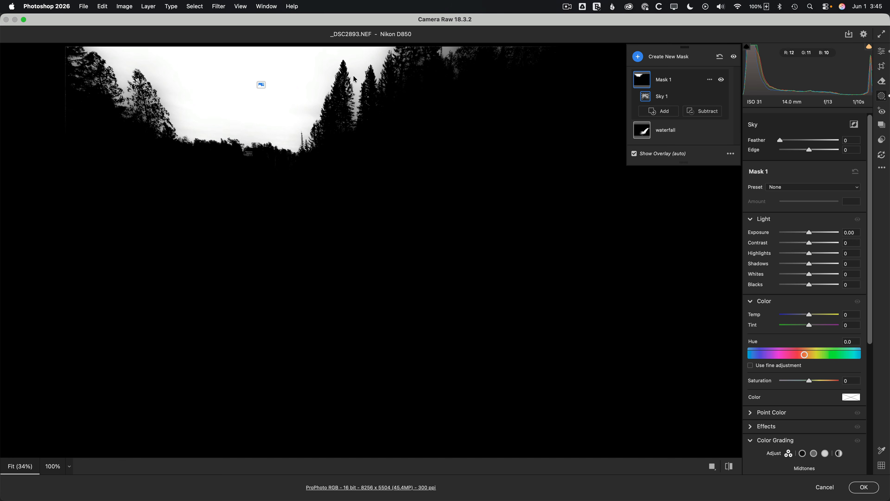
Set the sky mask's Exposure to -4.00 and examine the mask transition along the conifer edges at 600% magnification.
left_click(345, 70)
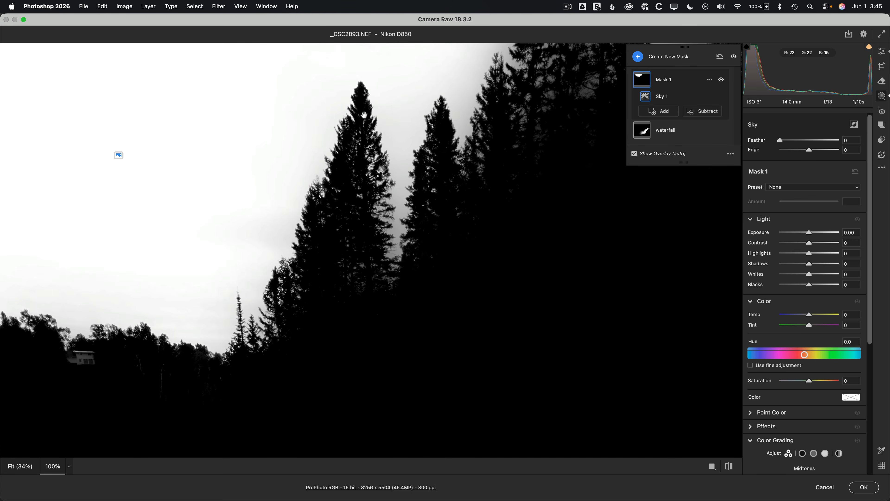
key("super+equal")
key("super+equal")
left_click_drag(362, 108, 376, 381)
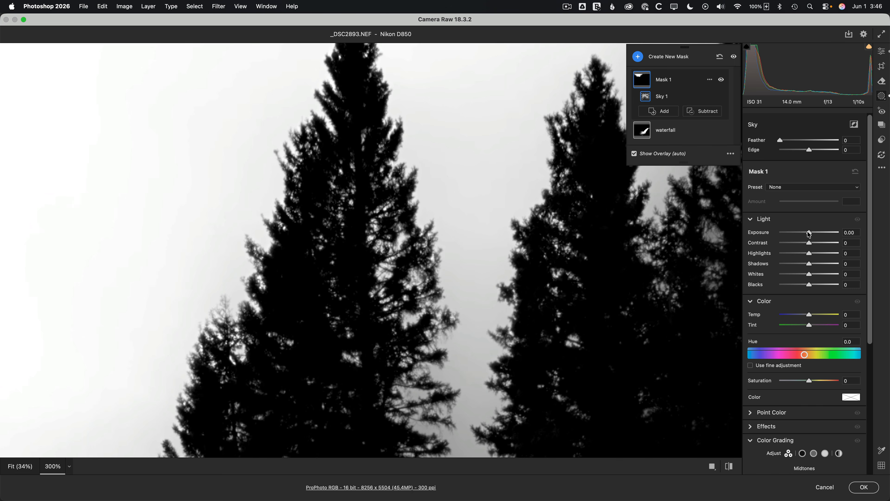
left_click_drag(809, 233, 729, 233)
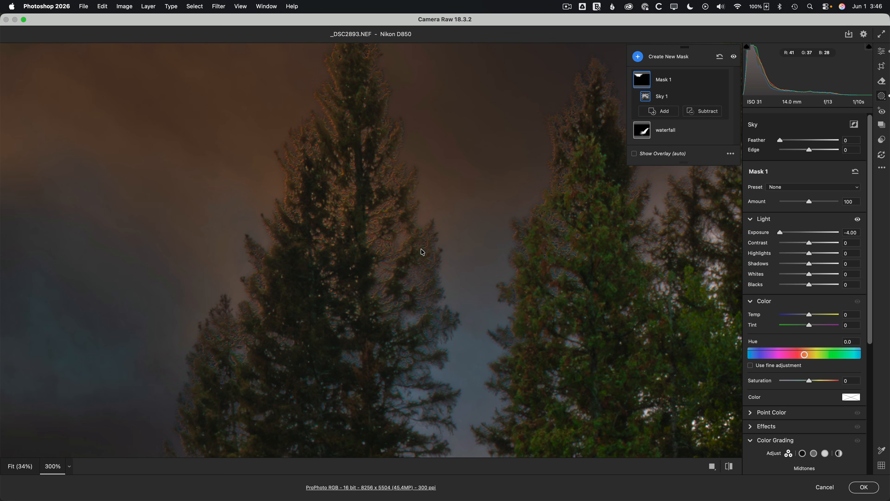
key("super+equal")
key("super+equal")
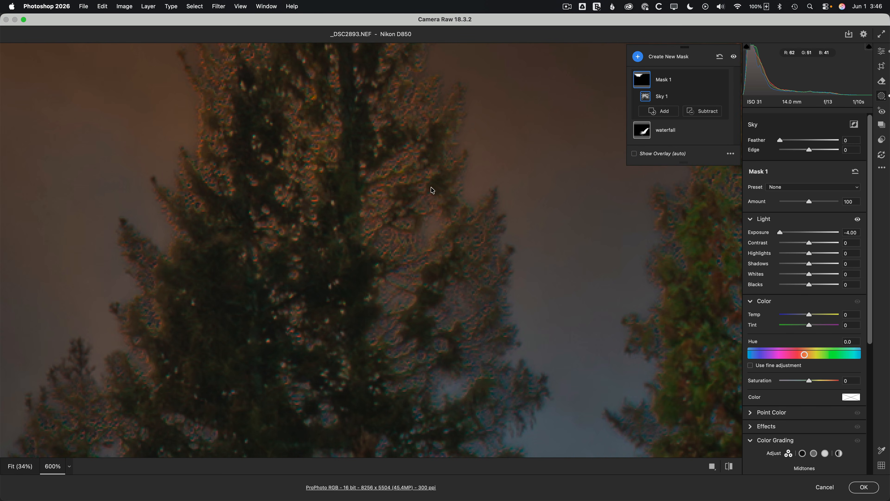
left_click_drag(390, 132, 380, 258)
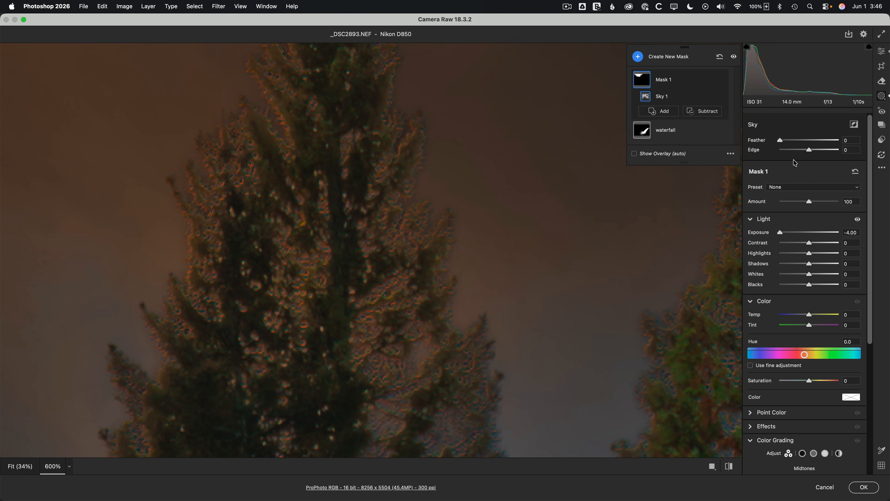
Set the sky mask's Edge to 1, then undo and redo the change to compare the tree edges.
left_click(811, 151)
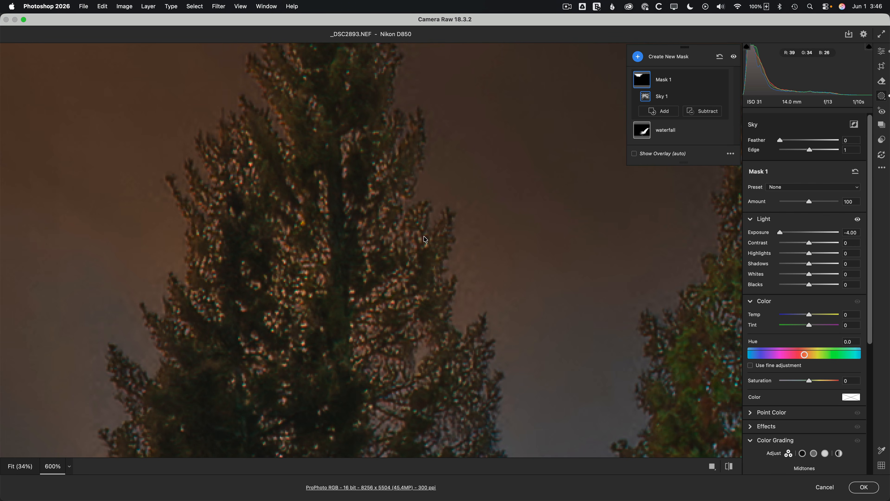
key("super+z")
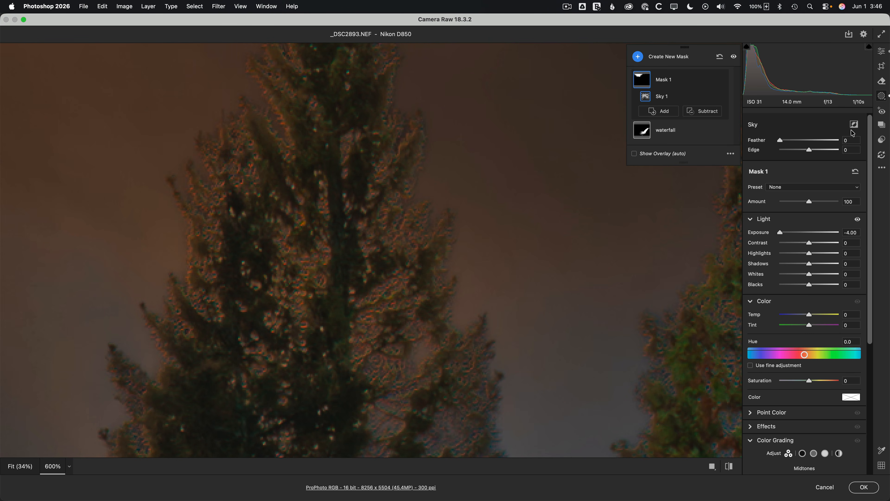
key("super+shift+z")
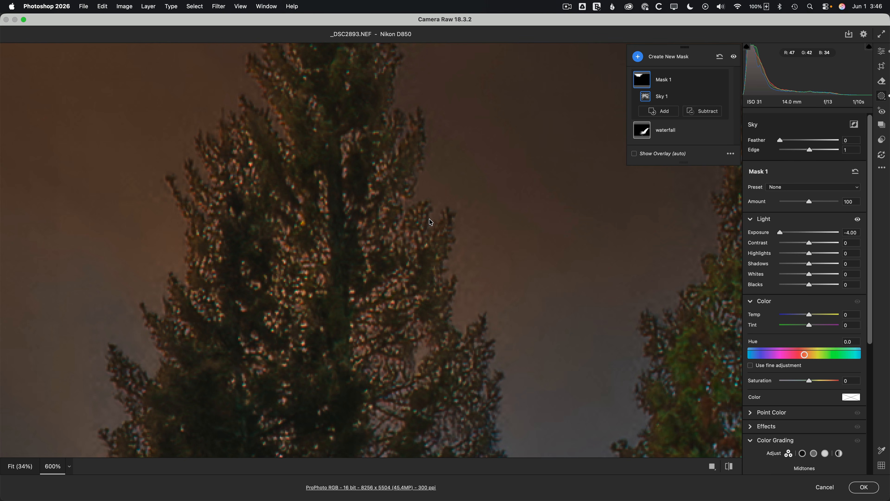
Display the sky mask's overlay and look through the overlay display options.
left_click(635, 154)
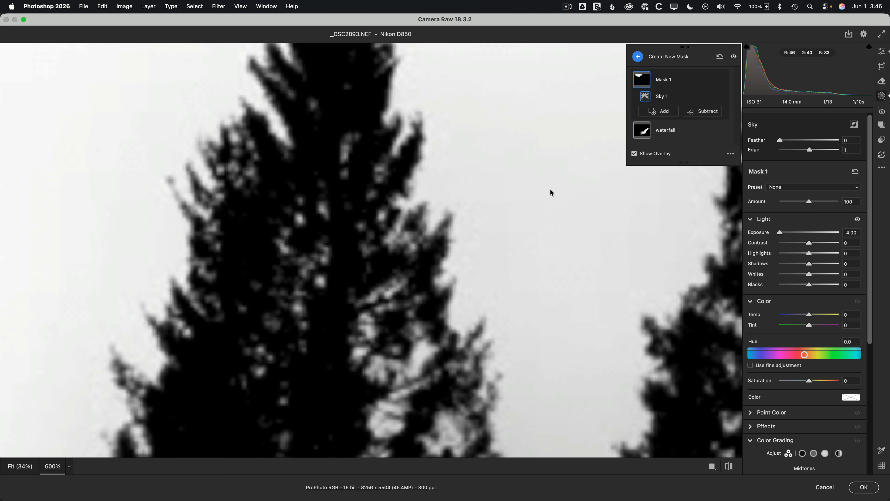
left_click(731, 155)
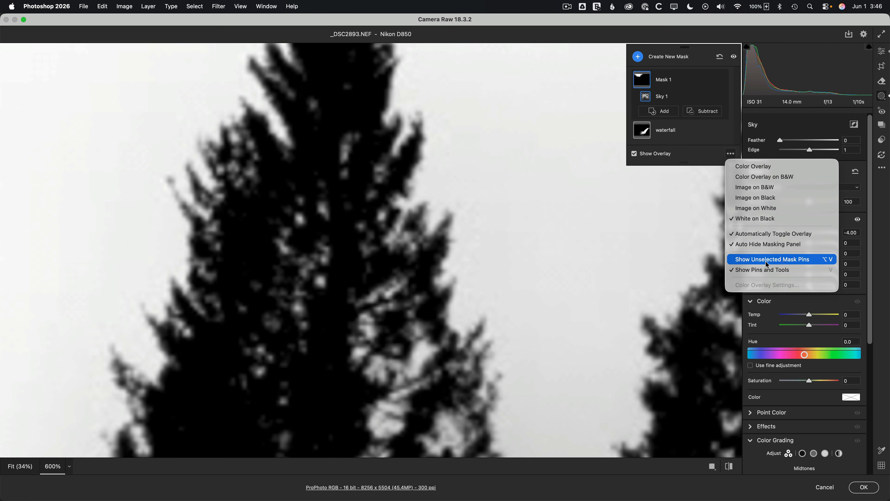
left_click(702, 158)
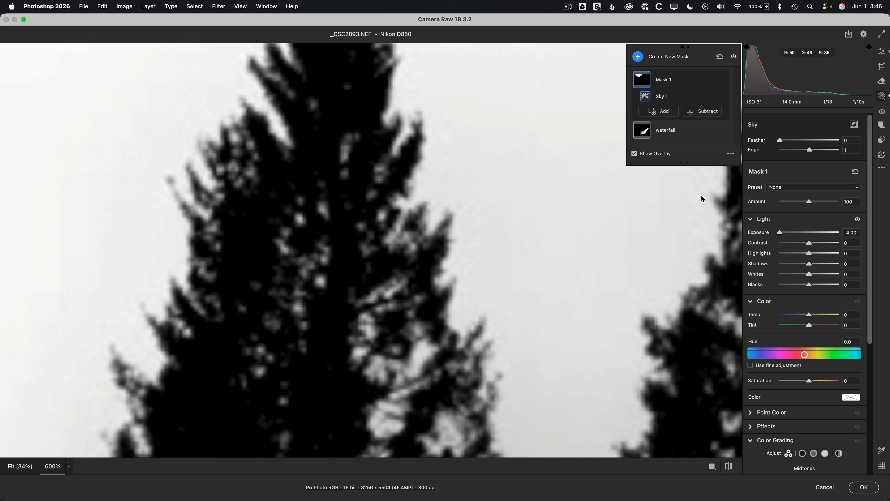
Reset the sky mask's Edge to 0, try the extremes of 50 and -50, and return it to 0.
double_click(811, 150)
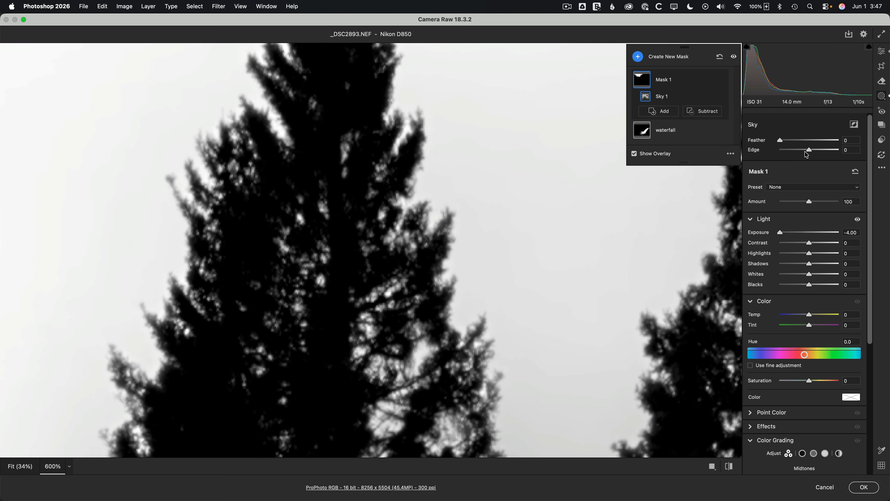
left_click_drag(810, 152, 838, 150)
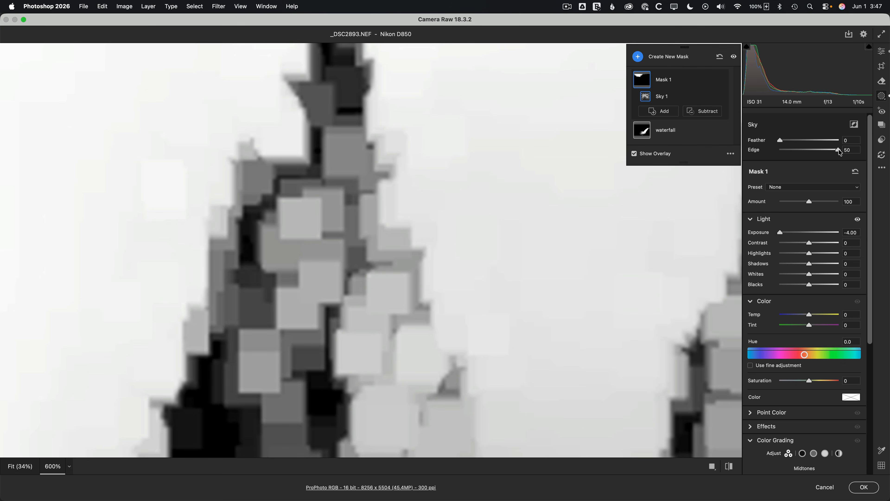
left_click_drag(840, 152, 778, 153)
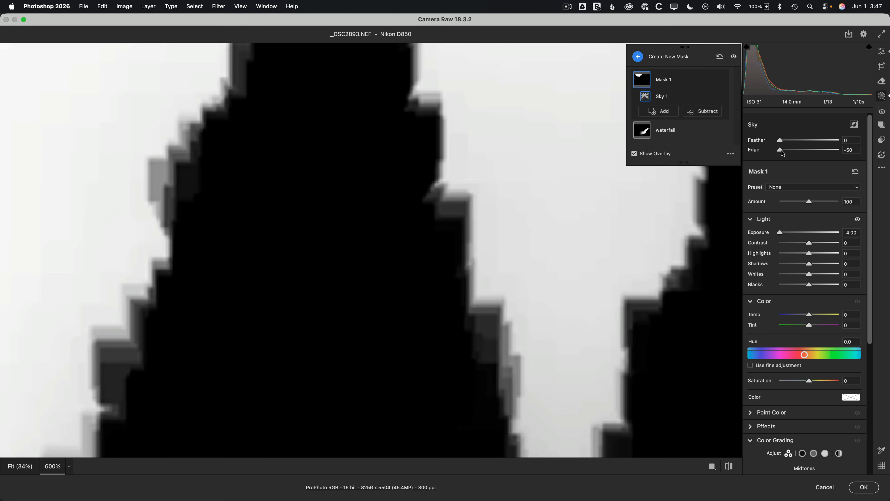
left_click_drag(782, 152, 812, 153)
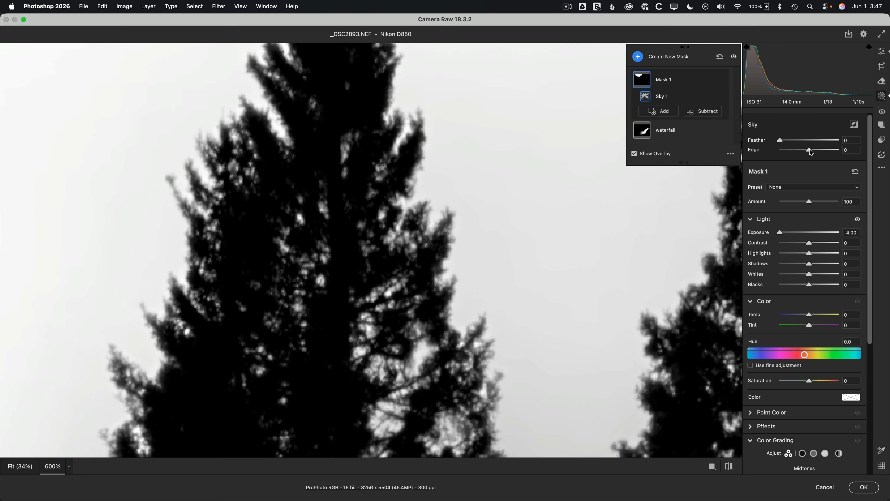
Set the sky mask's Edge to 1 with Feather kept at 0, and hide the mask overlay.
left_click(812, 152)
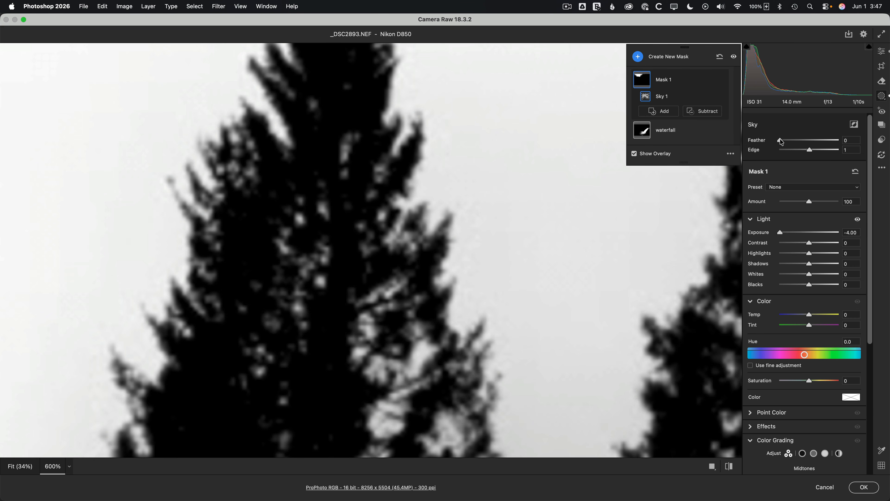
mouse_move(781, 142)
left_mouse_down()
mouse_move(806, 143)
mouse_move(773, 145)
left_mouse_up()
left_click(634, 153)
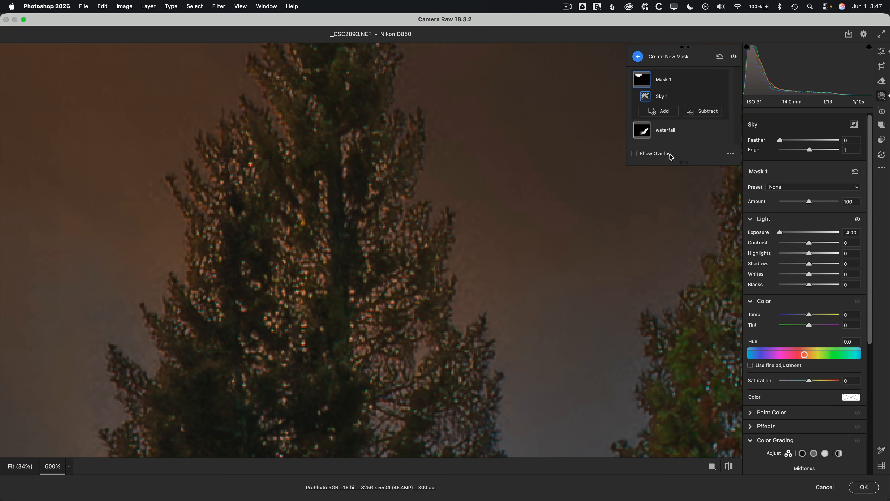
Compare the tree edges with the sky mask's Edge at 0 and at 1, ending at 1.
double_click(810, 151)
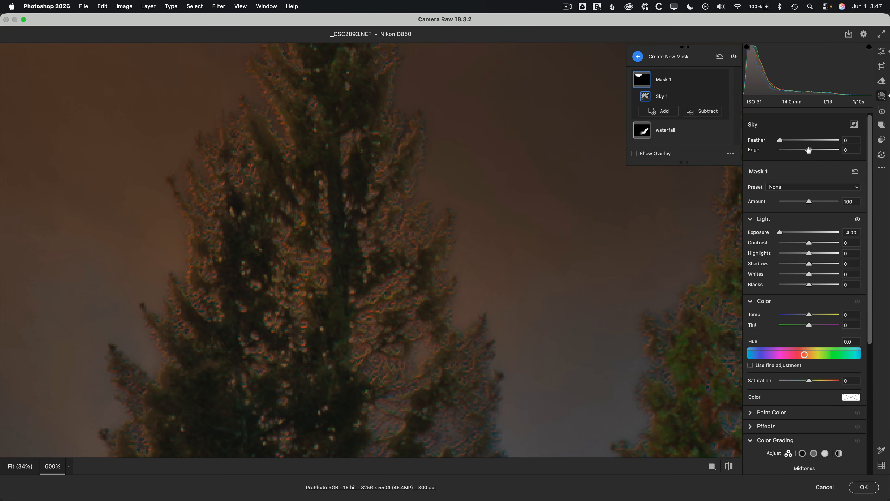
left_click_drag(809, 150, 811, 153)
double_click(810, 151)
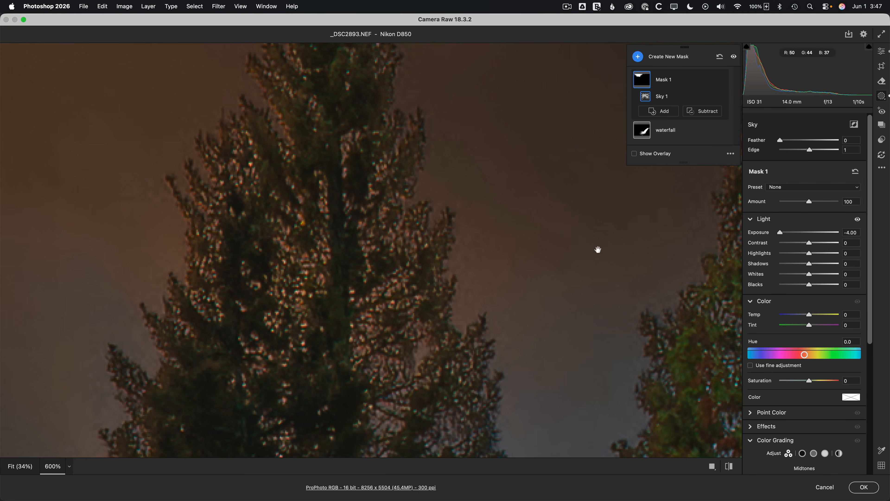
key("super+z")
key("shift+super+z")
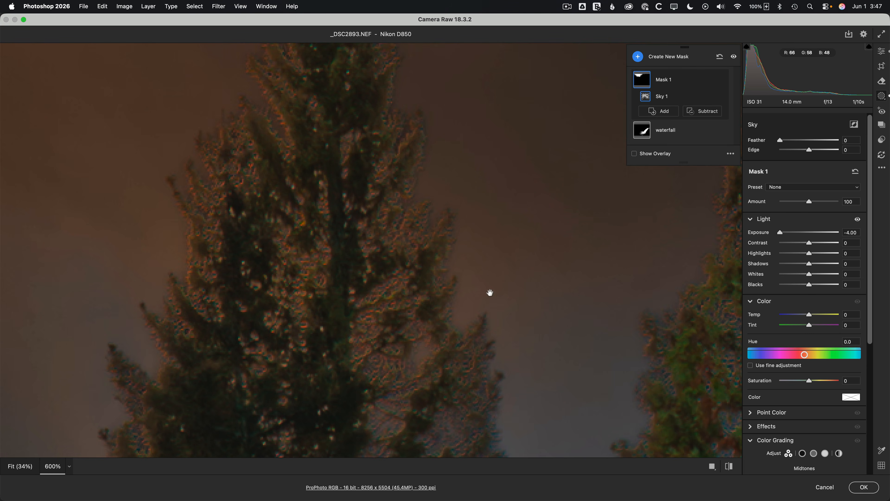
key("super+z")
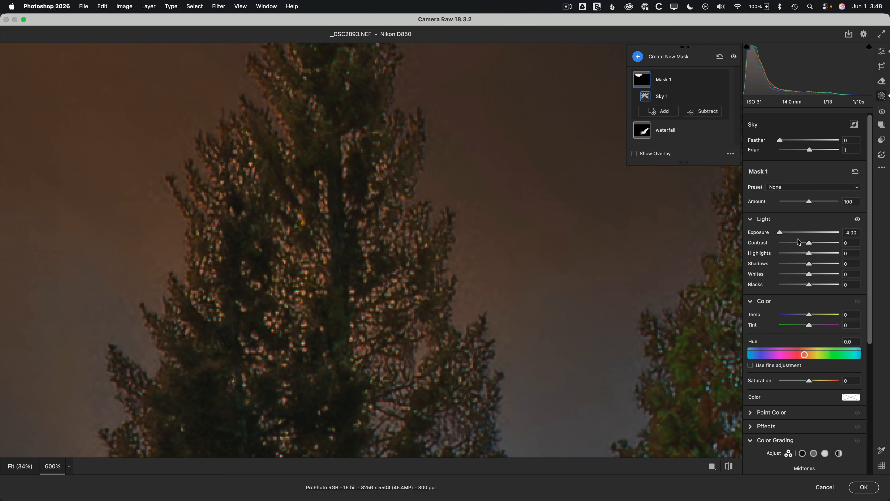
Set the sky mask's Exposure to -1.20 while judging the whole image.
left_click_drag(781, 233, 774, 238)
left_click_drag(782, 234, 796, 235)
key("super+0")
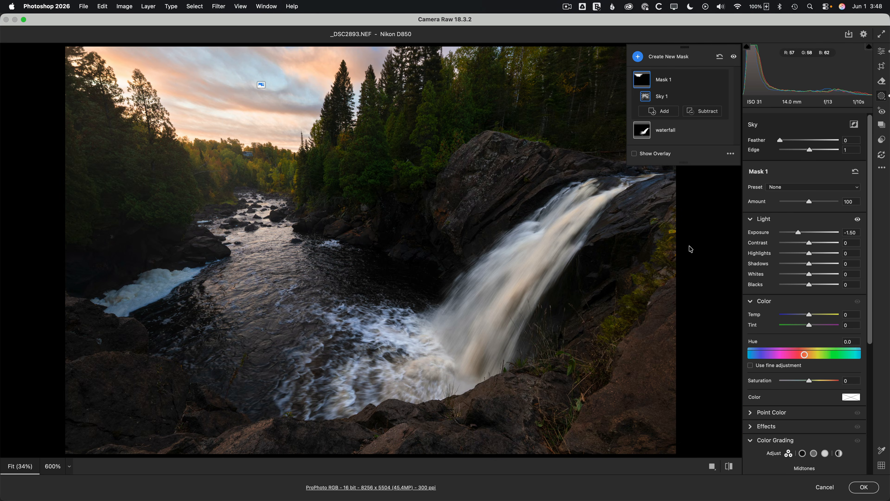
left_click_drag(799, 233, 800, 234)
left_click_drag(798, 231, 801, 233)
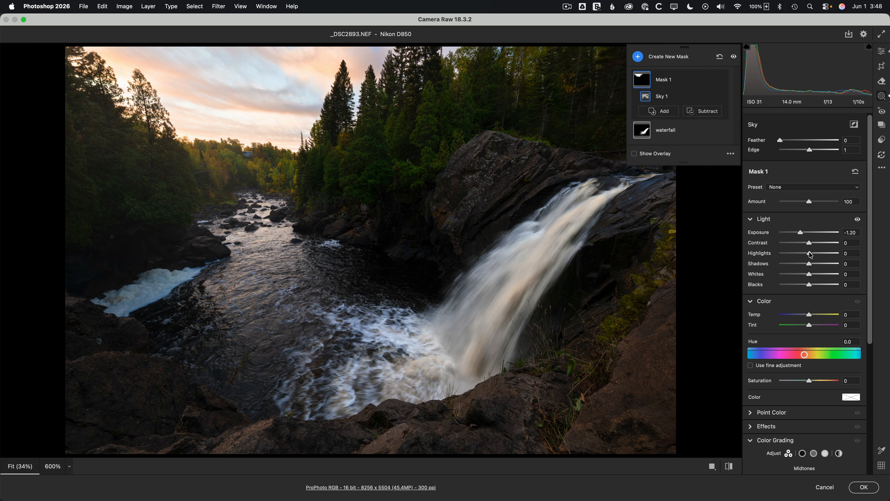
Set the sky mask's Highlights to +9, Whites to +10 and Tint to +19.
left_click_drag(811, 255, 813, 277)
left_click_drag(811, 327, 816, 327)
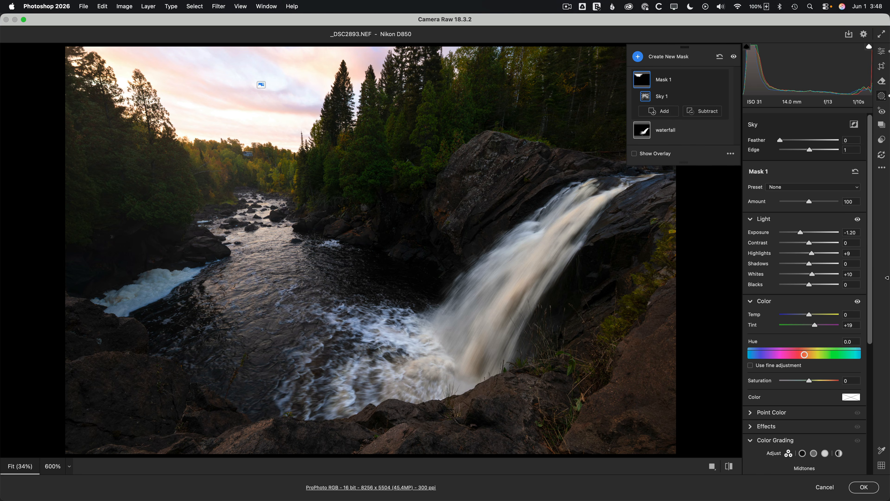
Color grade the sky mask's highlights toward orange with hue 40 and saturation 40.
scroll(811, 263, "down", 10)
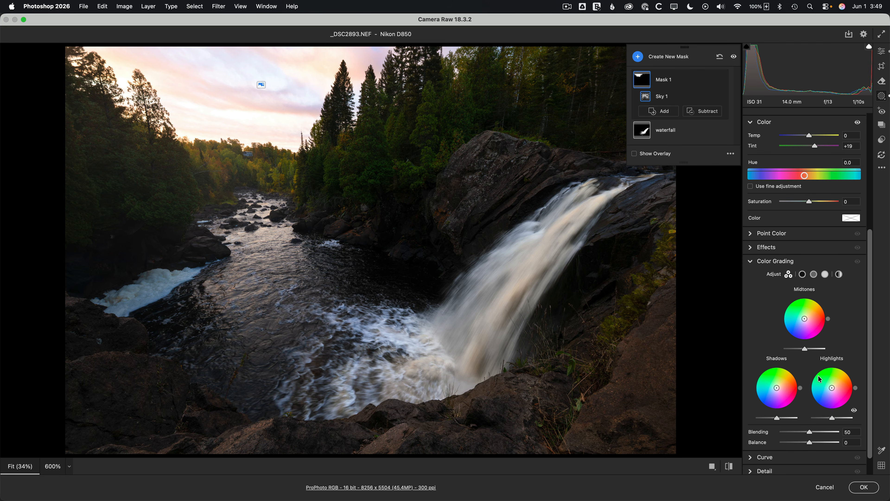
left_click_drag(870, 375, 870, 307)
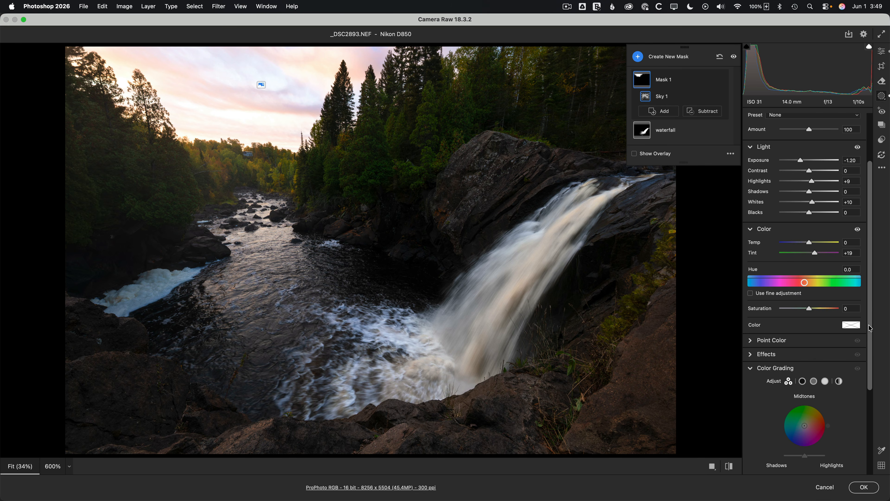
left_click_drag(870, 330, 873, 405)
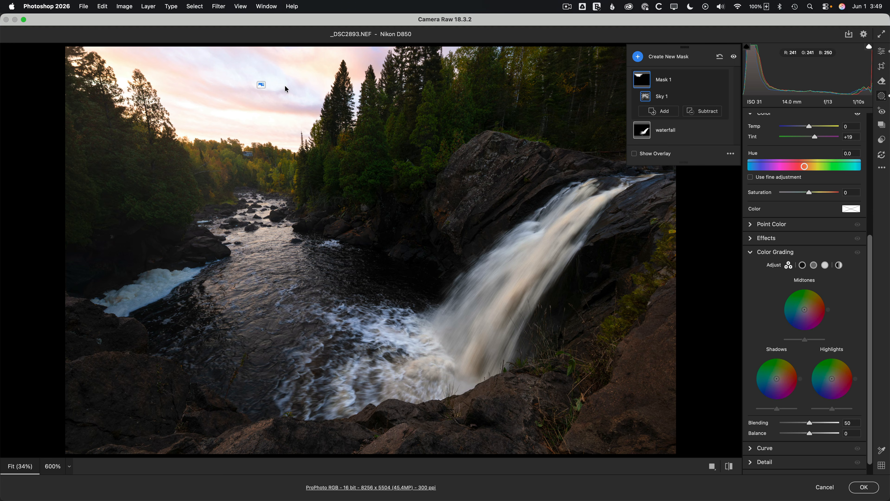
mouse_move(833, 379)
left_mouse_down()
mouse_move(845, 367)
mouse_move(840, 372)
left_mouse_up()
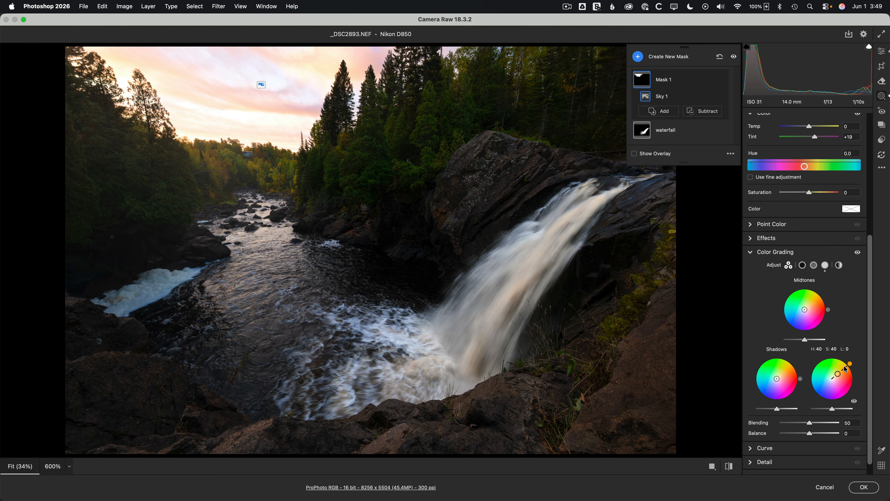
Try grading the sky mask's shadows toward blue at hue 225 and saturation 13, pulling the tint back to near neutral.
mouse_move(777, 381)
left_mouse_down()
mouse_move(764, 389)
mouse_move(773, 382)
left_mouse_up()
left_click_drag(777, 382, 770, 385)
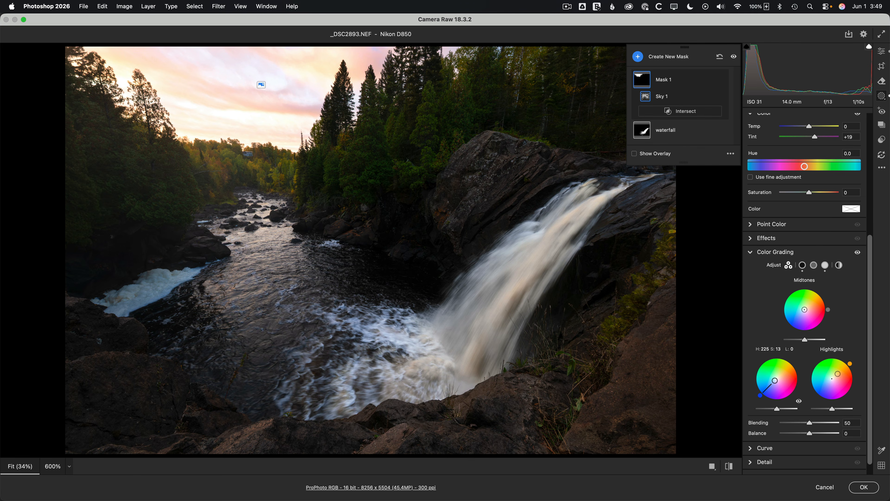
left_click_drag(777, 381, 776, 380)
Set the sky mask's highlight grading to hue 30 and saturation 40, comparing the sky with color grading off and on.
left_click(858, 253)
left_click(857, 253)
left_click(857, 254)
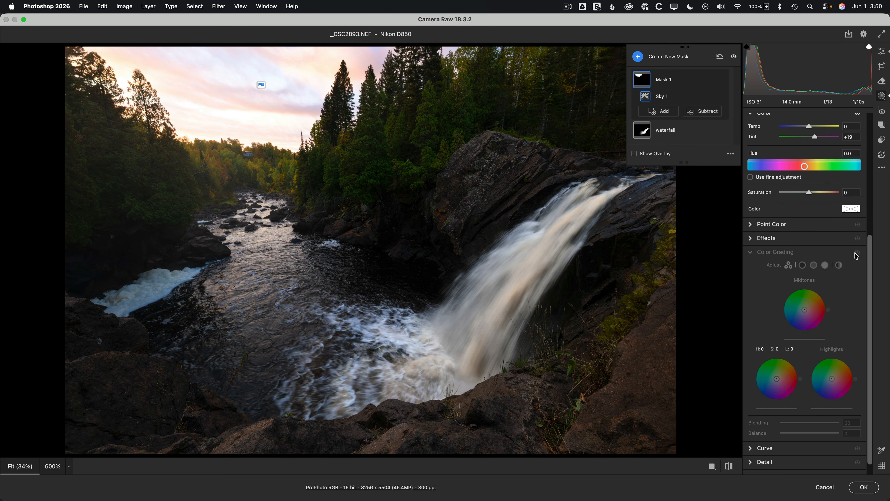
left_click(857, 255)
left_click(857, 255)
left_click(857, 255)
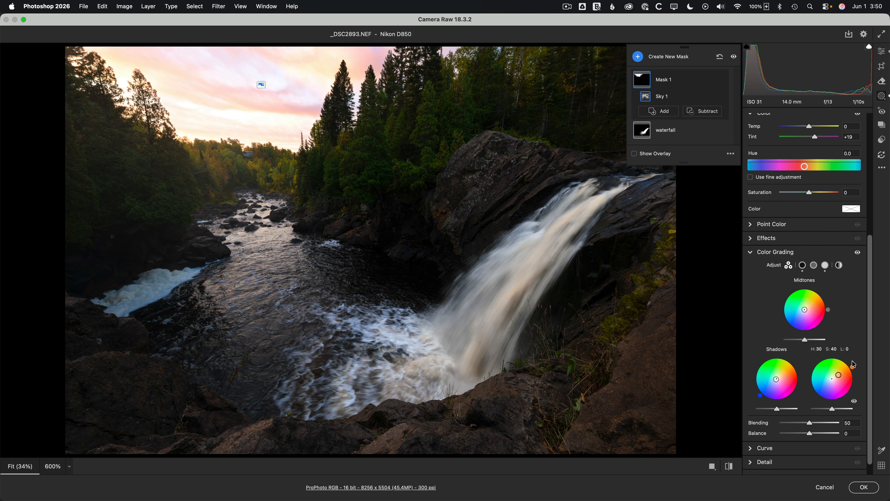
left_click(857, 254)
left_click(857, 253)
left_click(857, 253)
left_click(857, 254)
left_click(857, 255)
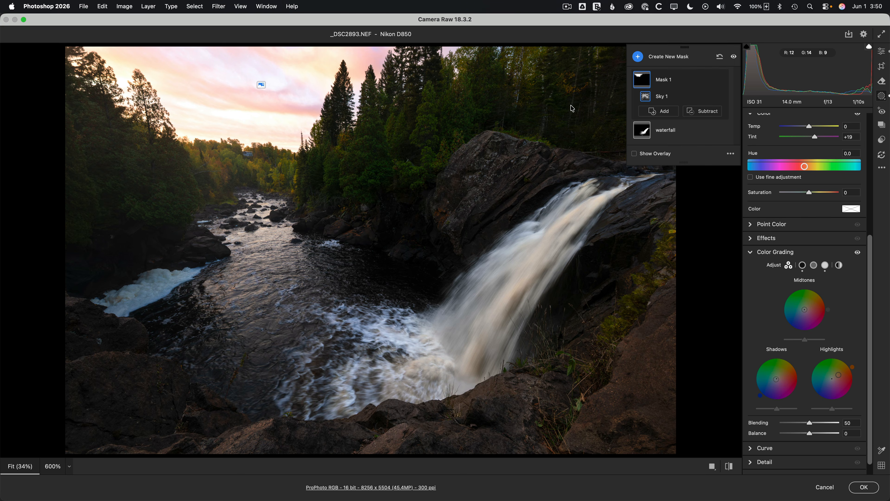
Examine the sky mask's coverage with its overlay, comparing it with the photo.
mouse_move(641, 86)
left_click(642, 154)
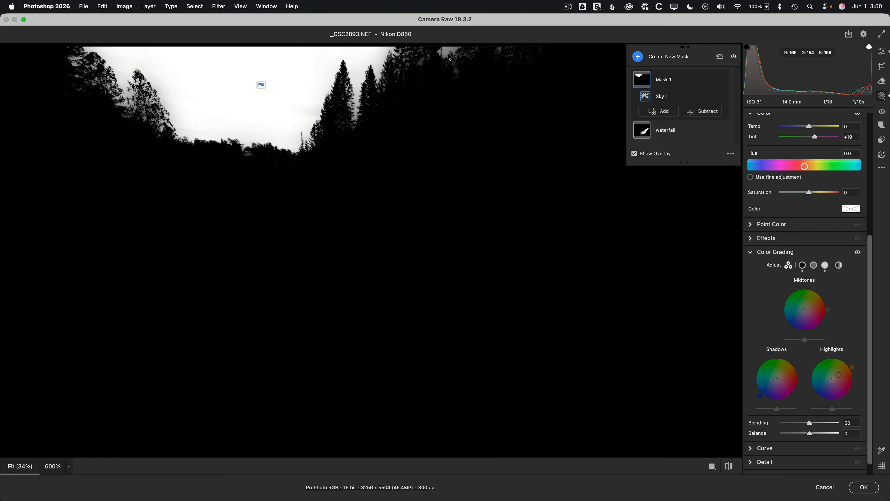
left_click(642, 156)
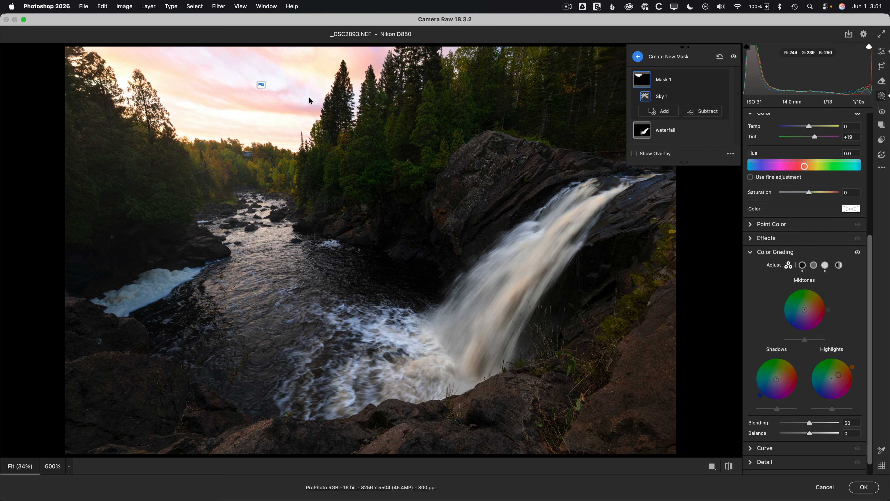
Add a Luminance Range limited to the brightest tones to the sky mask, with the mask overlay shown.
left_click(641, 155)
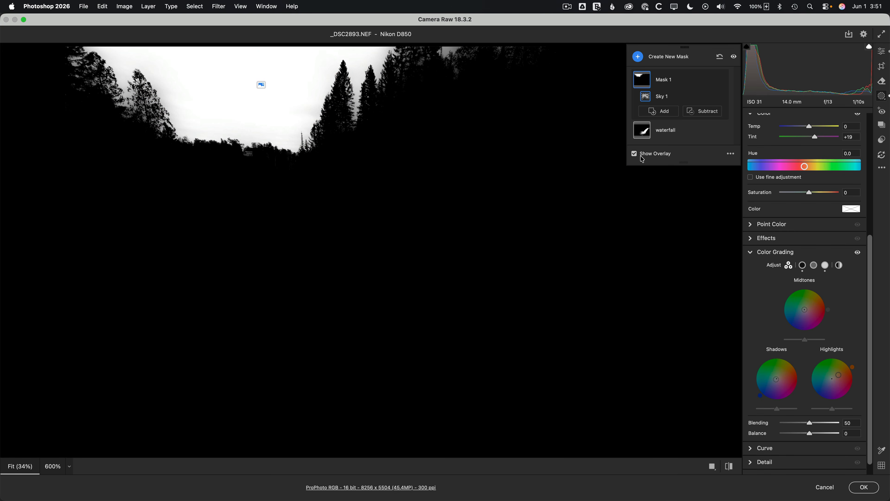
left_click(661, 112)
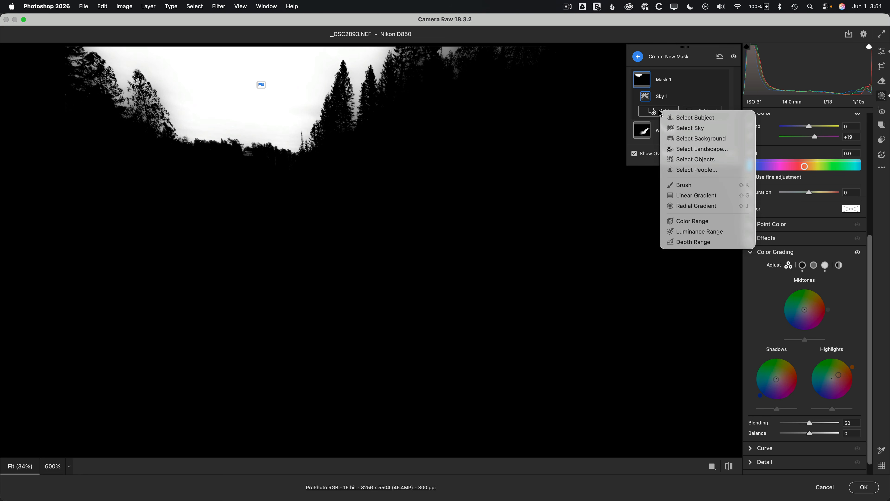
left_click(687, 234)
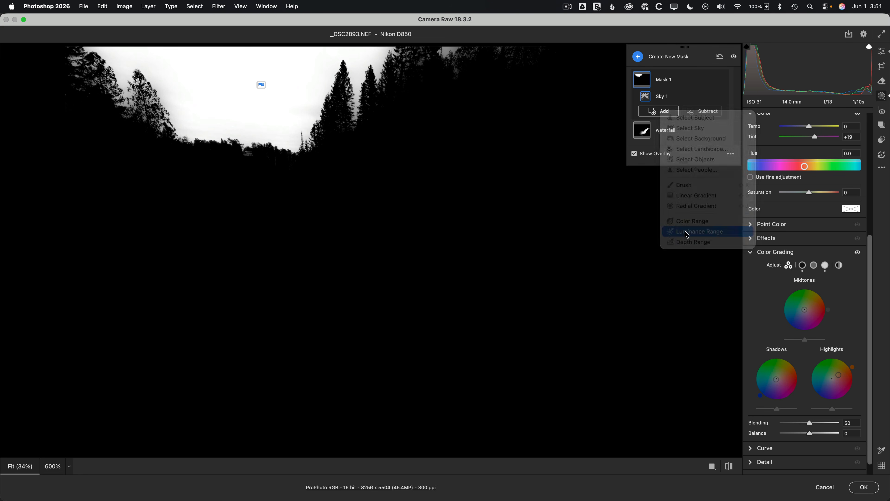
left_click_drag(750, 164, 850, 172)
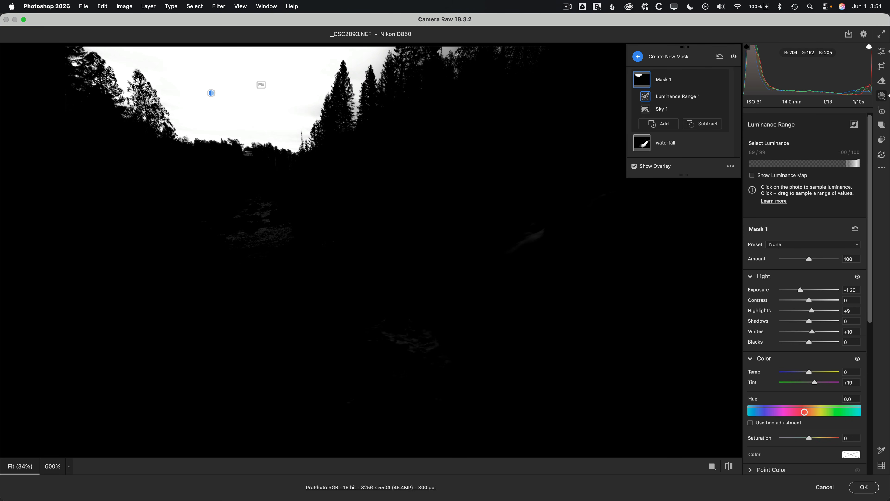
Compare the mask overlay with the luminance range component off and on, checking the sky, tree edges and water.
left_click(721, 98)
left_click(721, 98)
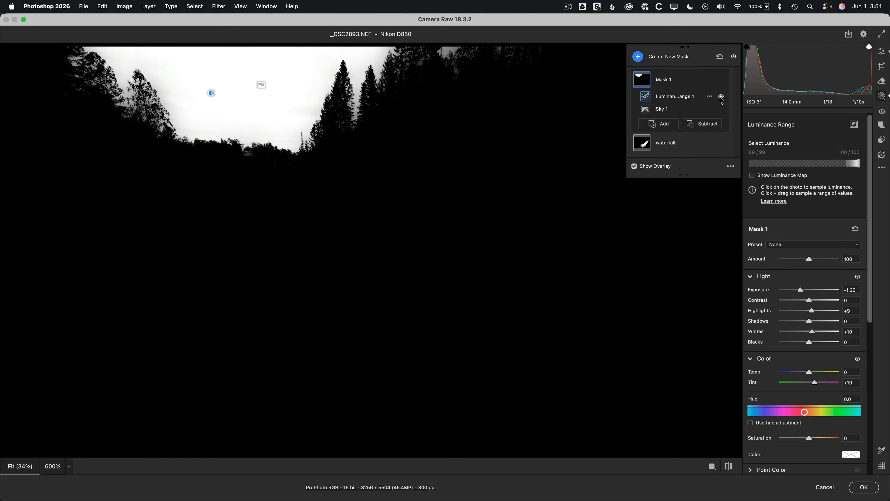
left_click(720, 98)
left_click(722, 98)
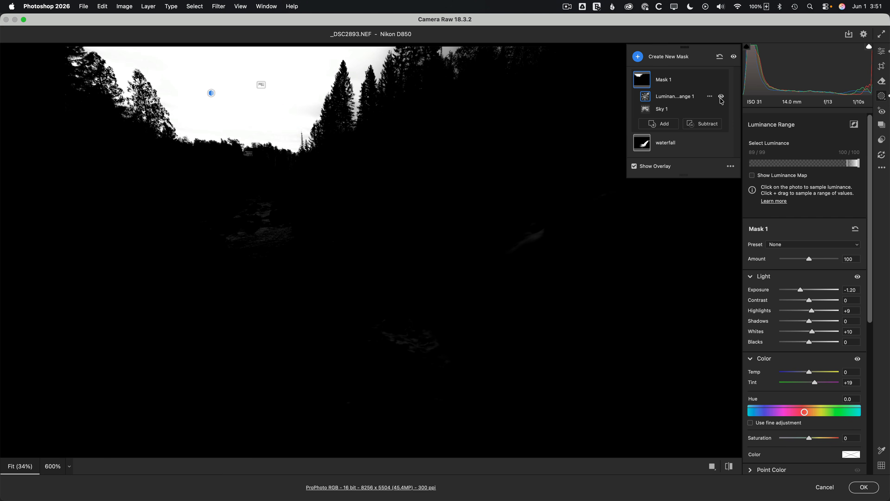
left_click(722, 98)
left_click(721, 98)
left_click(721, 98)
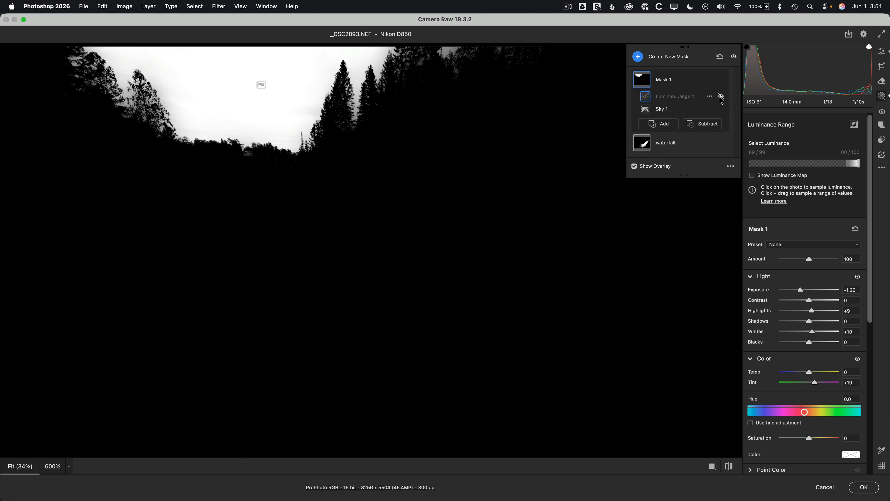
left_click(721, 98)
left_click(721, 98)
left_click(722, 98)
left_click(721, 99)
left_click(721, 98)
left_click(721, 98)
left_click(721, 98)
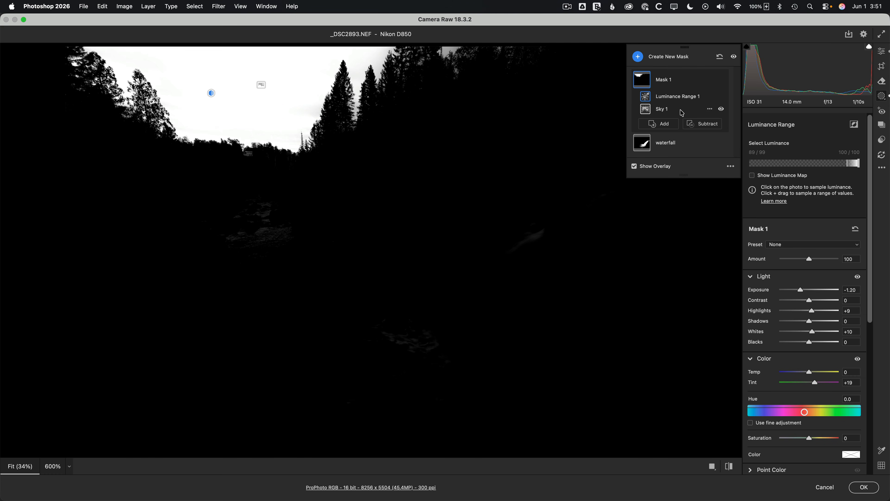
Intersect the sky mask with a large radial gradient centered over the sky, lower its feather and hide the overlay.
key("alt")
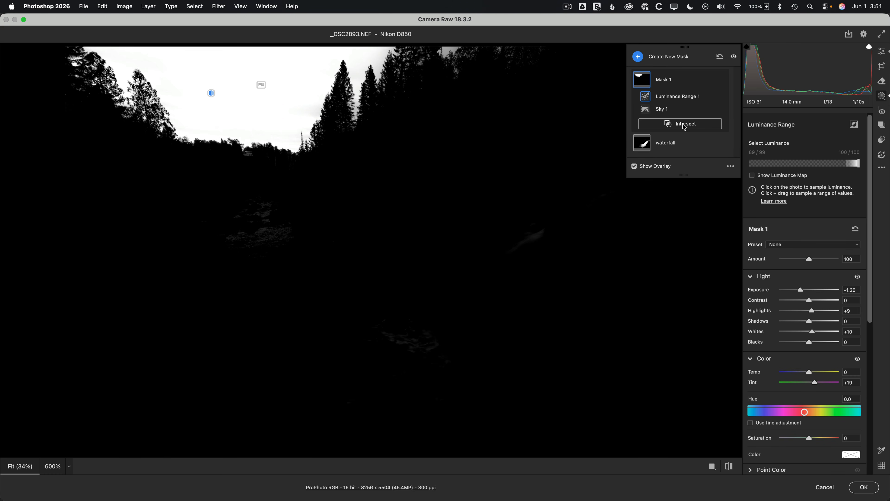
left_click(685, 124)
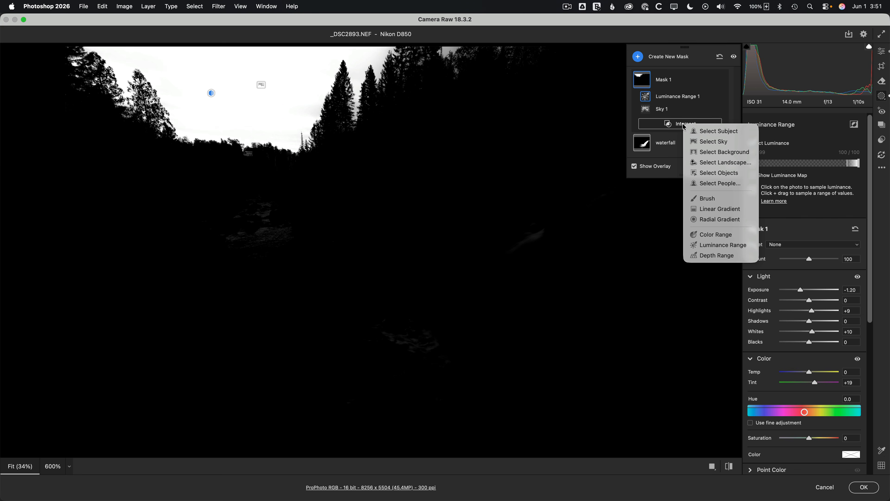
left_click(713, 220)
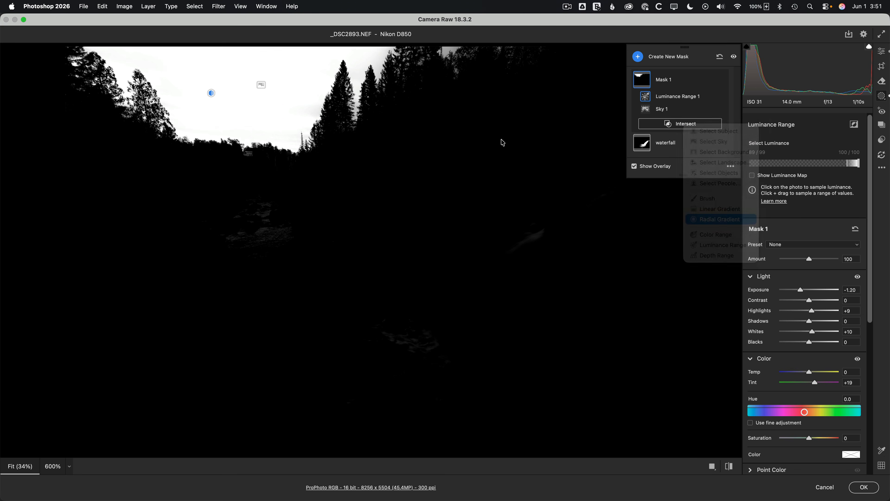
left_click_drag(509, 151, 208, 53)
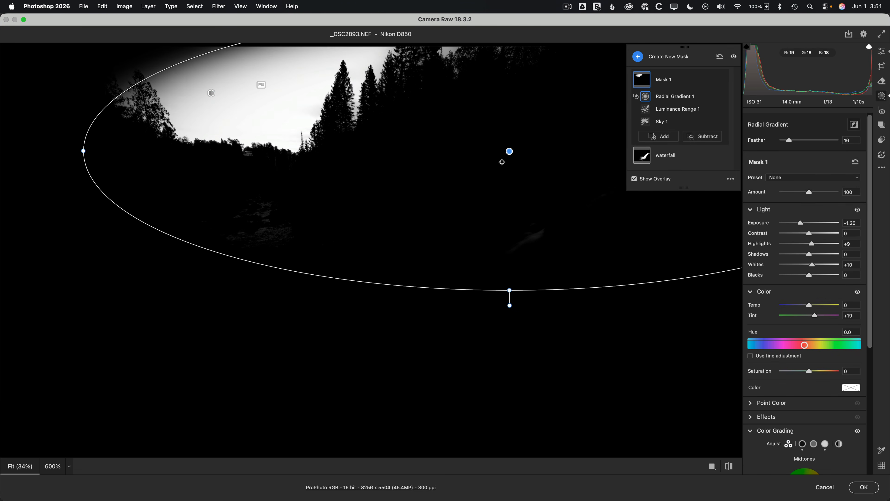
left_click_drag(509, 150, 228, 68)
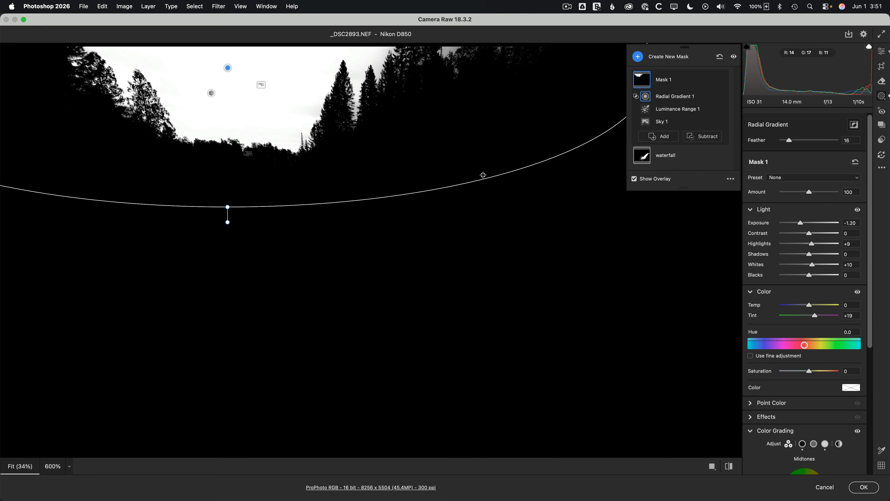
left_click_drag(791, 141, 787, 141)
left_click(635, 179)
Deselect the mask and compare the waterfall photo with the sky mask's adjustments off and on.
left_click(731, 106)
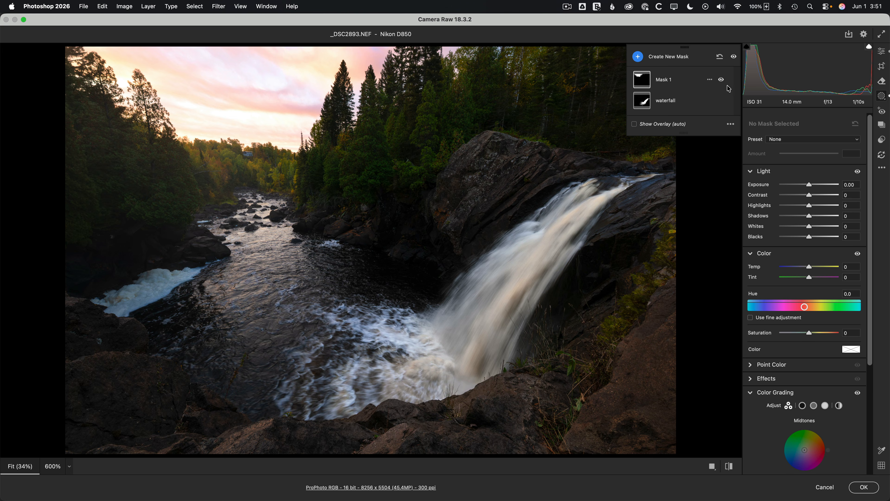
left_click(721, 80)
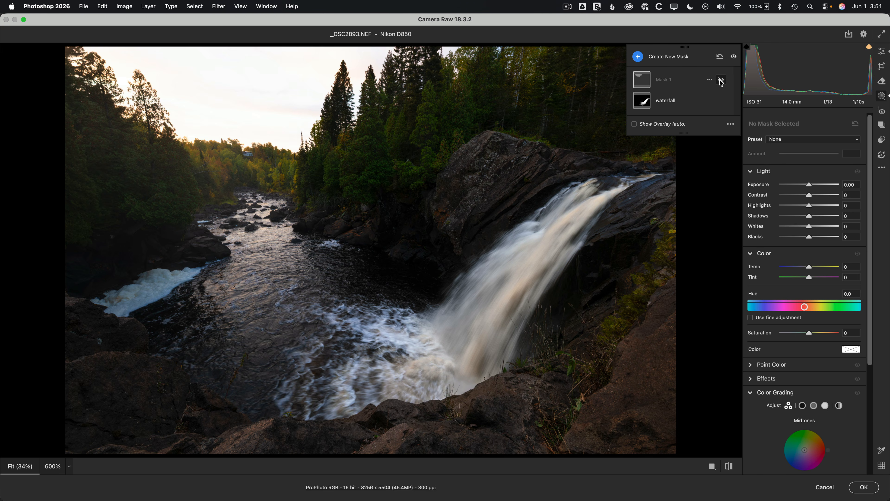
left_click(721, 80)
left_click(721, 80)
left_click(721, 80)
left_click(721, 80)
left_click(721, 80)
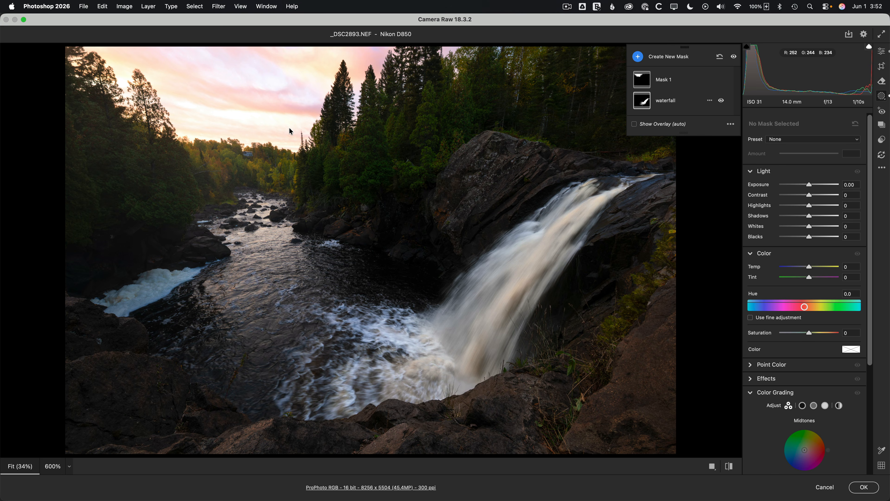
Apply the Camera Raw edits to the waterfall photo and compare it before and after.
left_click(865, 488)
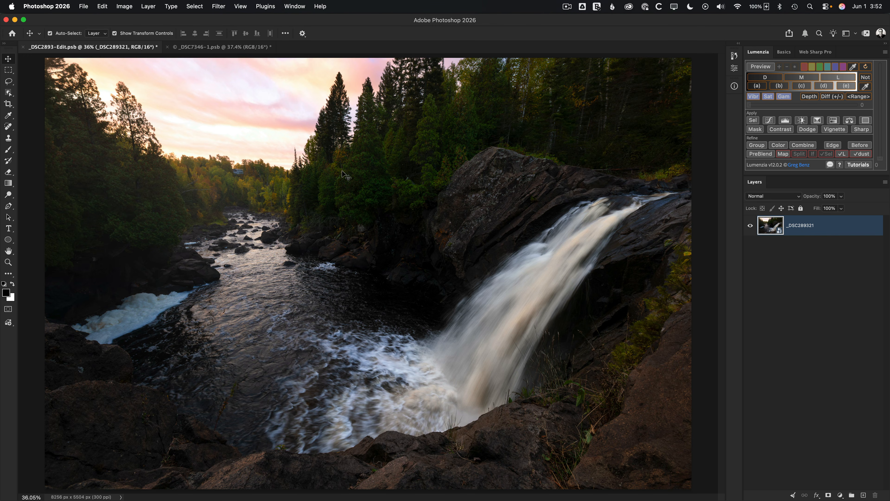
key("super+z")
key("super+shift+z")
Open the raw layer of _DSC7346-1.psb in Camera Raw and set the temple photo's Exposure to +2.10.
left_click(224, 46)
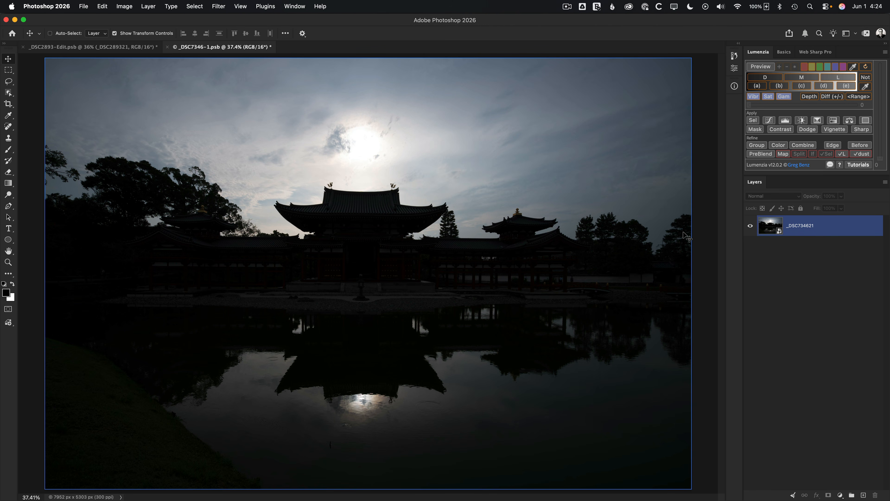
double_click(768, 228)
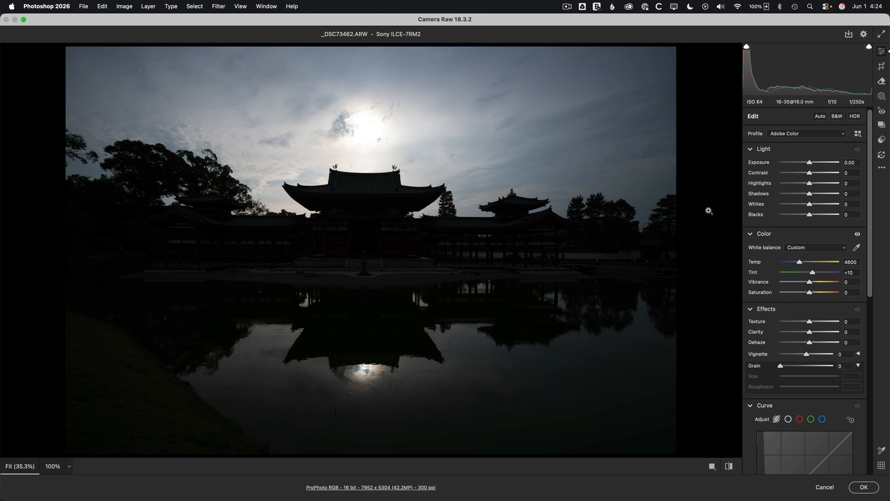
left_click_drag(810, 164, 822, 161)
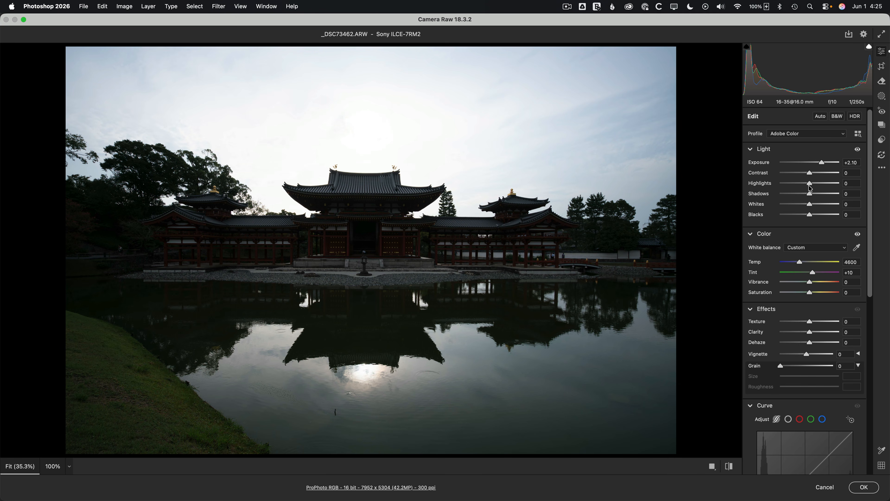
Try Highlights at -85 and Shadows at +57, examining the trees and the left pavilion's roofs up close.
left_click_drag(809, 184, 828, 196)
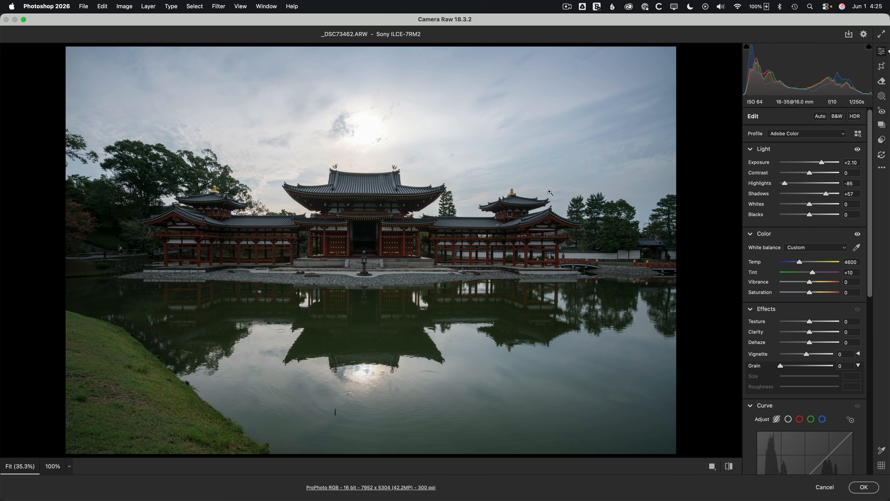
left_click(228, 182)
scroll(228, 183, "up", 5)
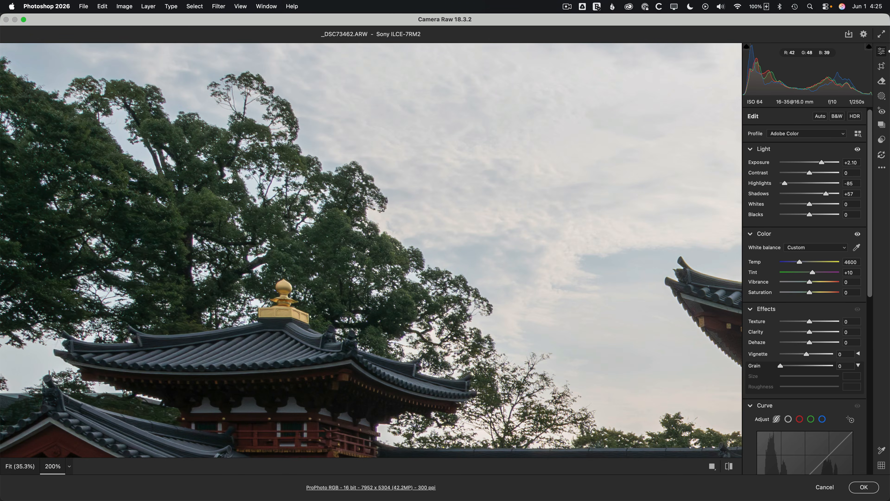
left_click_drag(228, 189, 401, 58)
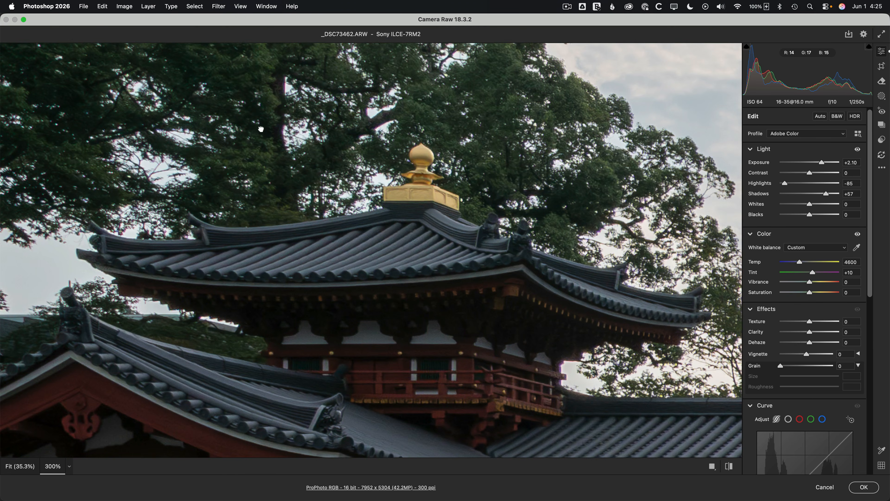
left_click_drag(261, 129, 369, 134)
left_click_drag(225, 148, 322, 131)
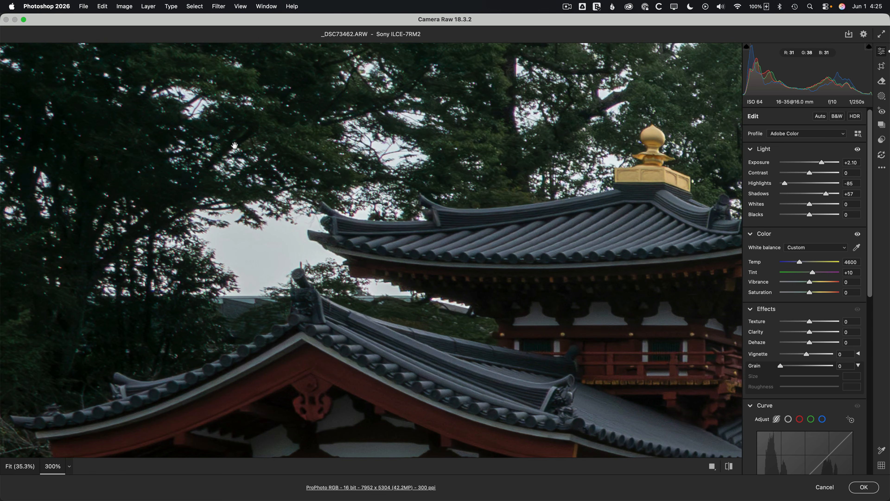
left_click_drag(273, 47, 364, 235)
left_click_drag(375, 115, 385, 275)
scroll(443, 286, "down", 4)
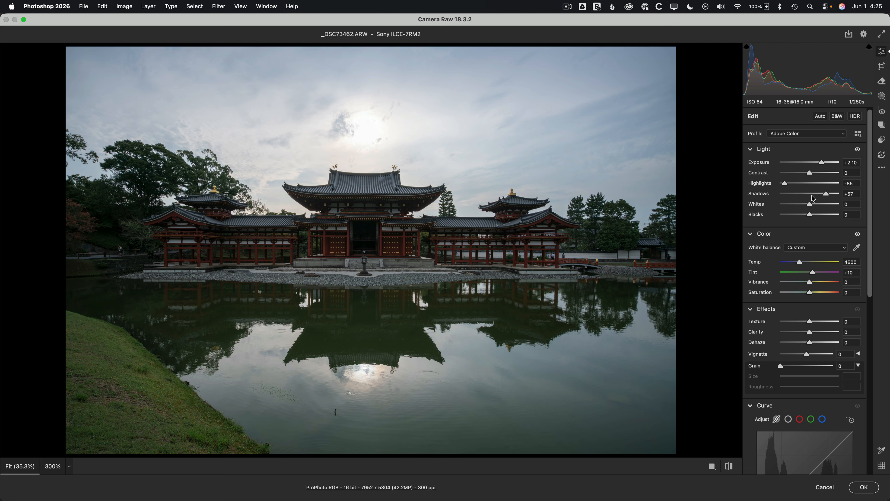
Reset the temple photo's Highlights and Shadows to 0.
double_click(786, 184)
double_click(826, 195)
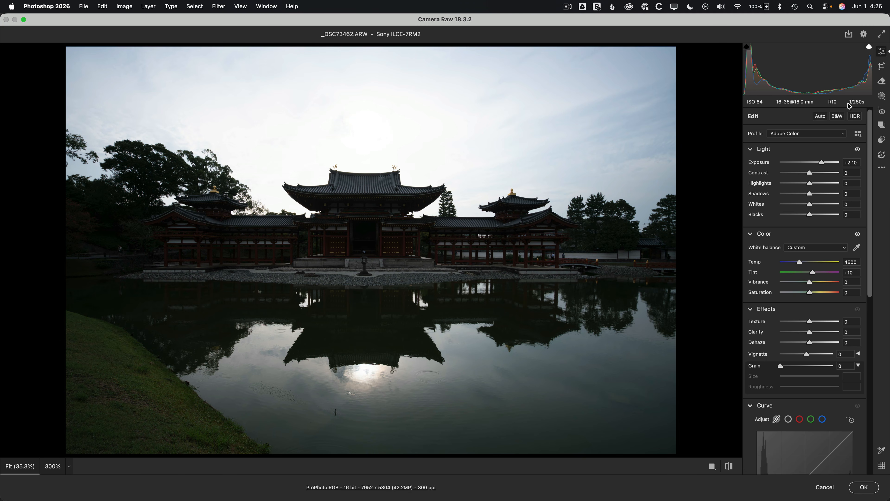
Create a sky mask on the temple photo and examine its edge around the left trees at 600%.
left_click(881, 96)
left_click(813, 140)
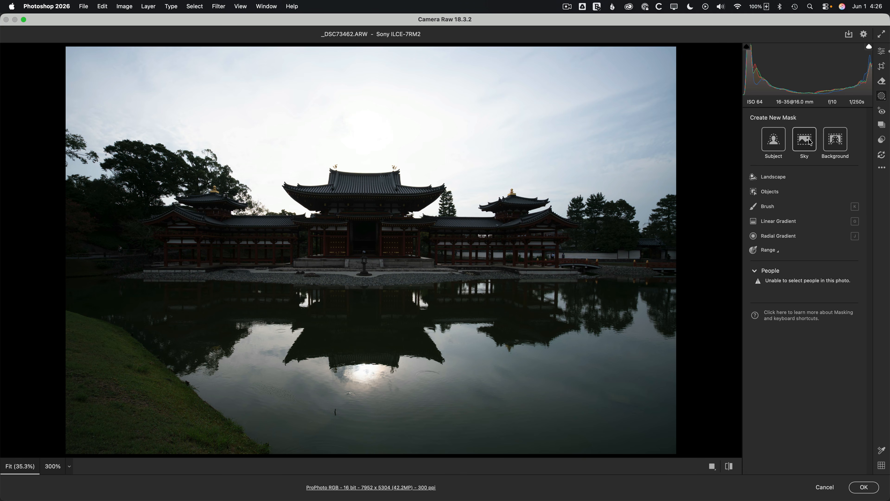
scroll(224, 166, "up", 5)
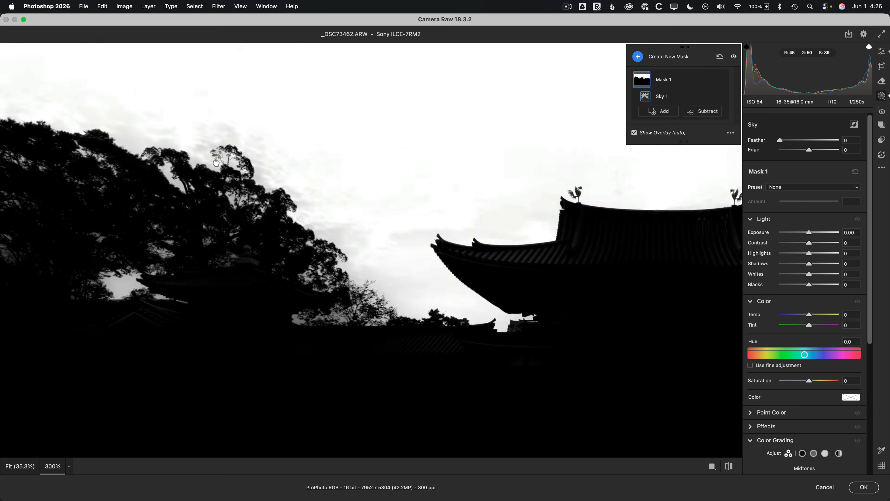
scroll(221, 169, "up", 2)
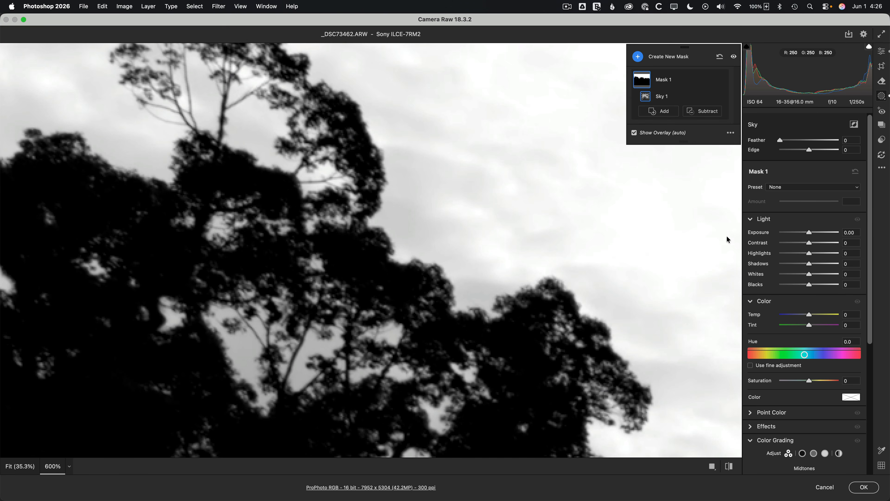
Try the sky mask at Exposure -4.00 with Edge at 50 and -50, then reset the Edge.
left_click_drag(809, 232, 695, 206)
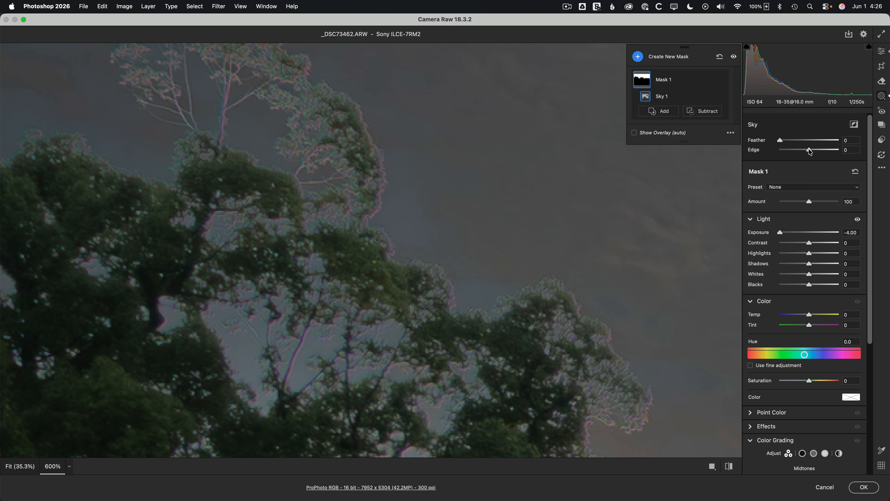
left_click_drag(810, 151, 864, 154)
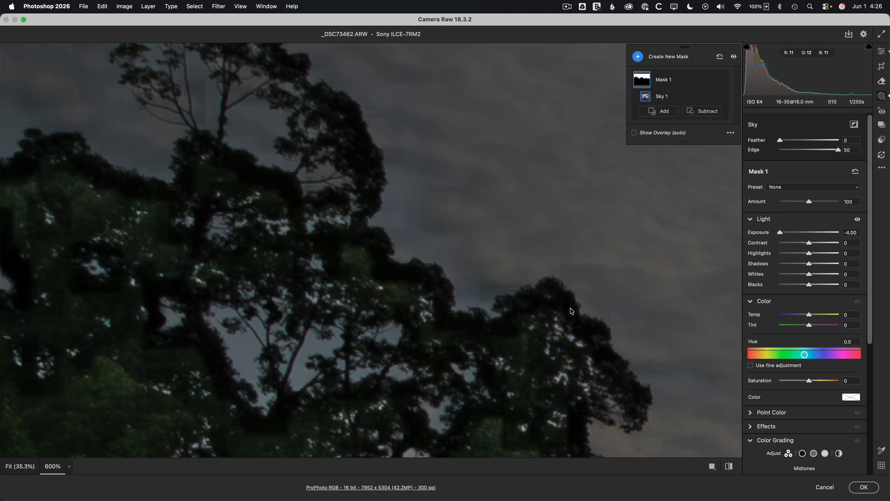
left_click_drag(839, 150, 754, 155)
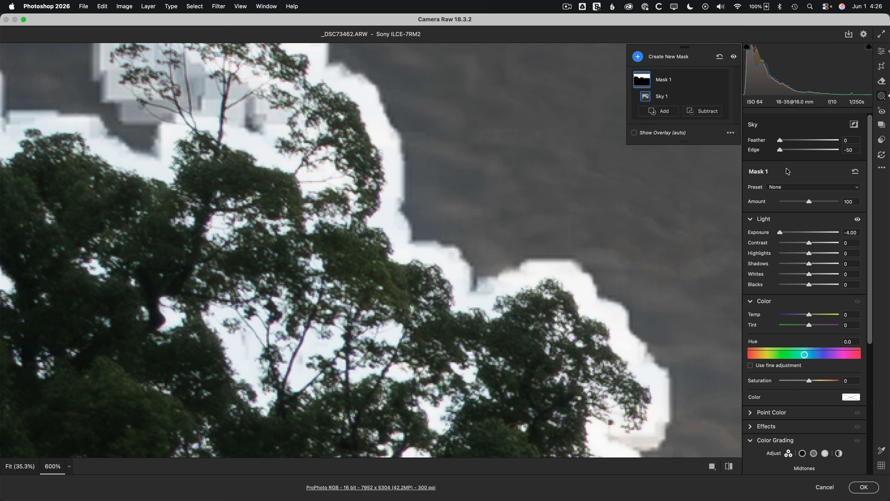
double_click(780, 150)
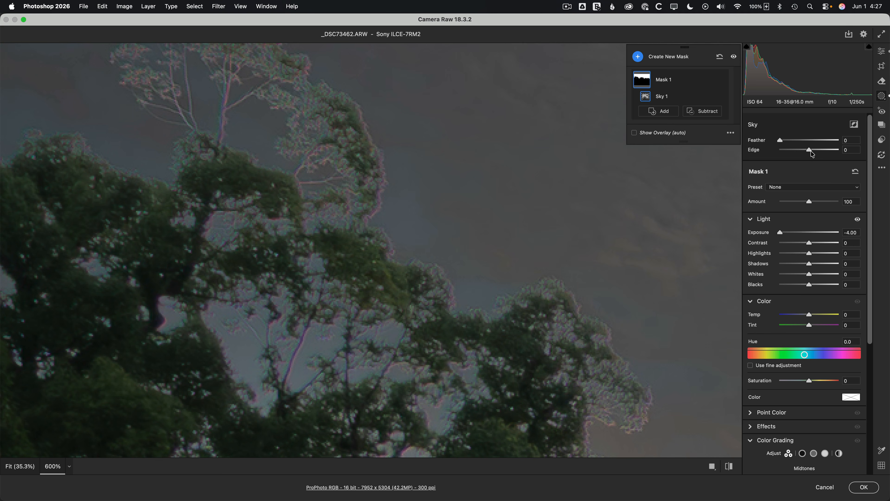
Compare Edge values between -1 and 2 on the sky mask around the left trees and settle on 1.
left_click_drag(809, 153, 810, 152)
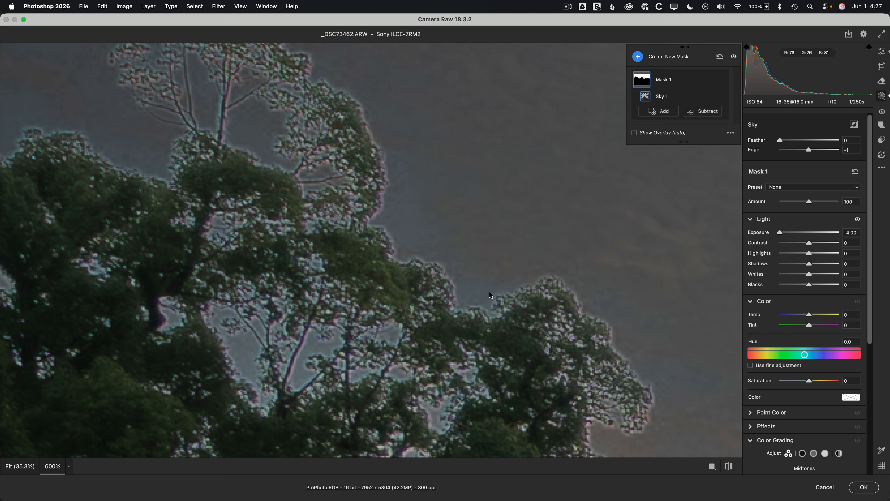
double_click(812, 153)
left_click_drag(811, 152, 812, 152)
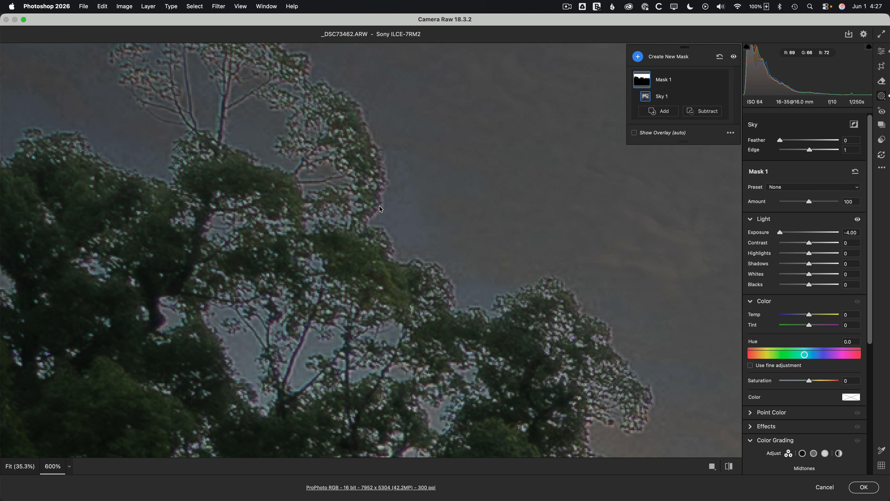
key("super+z")
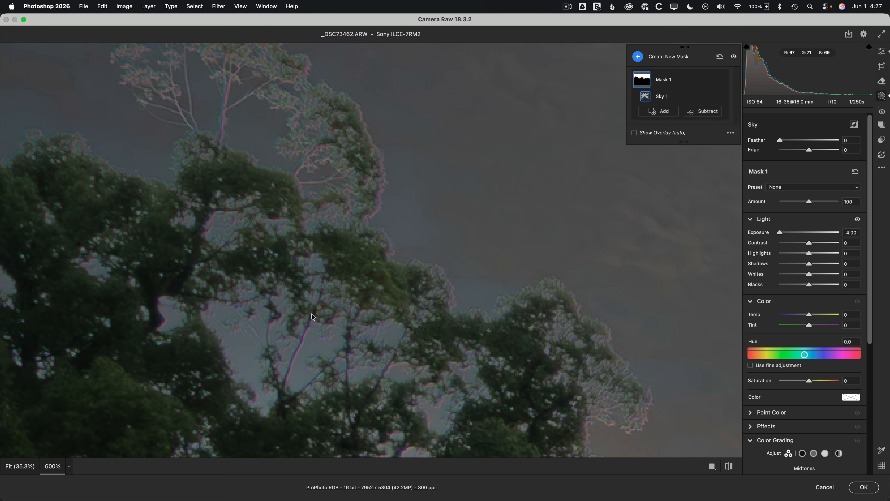
key("super+shift+z")
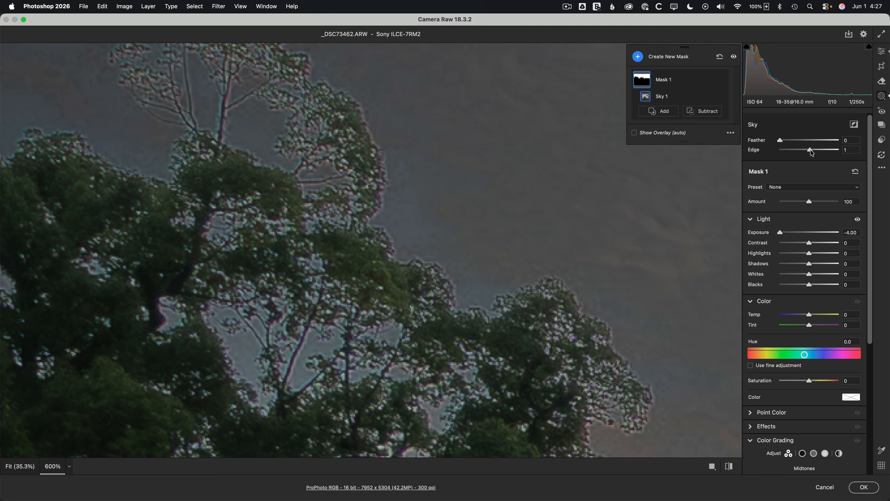
left_click_drag(811, 153, 813, 154)
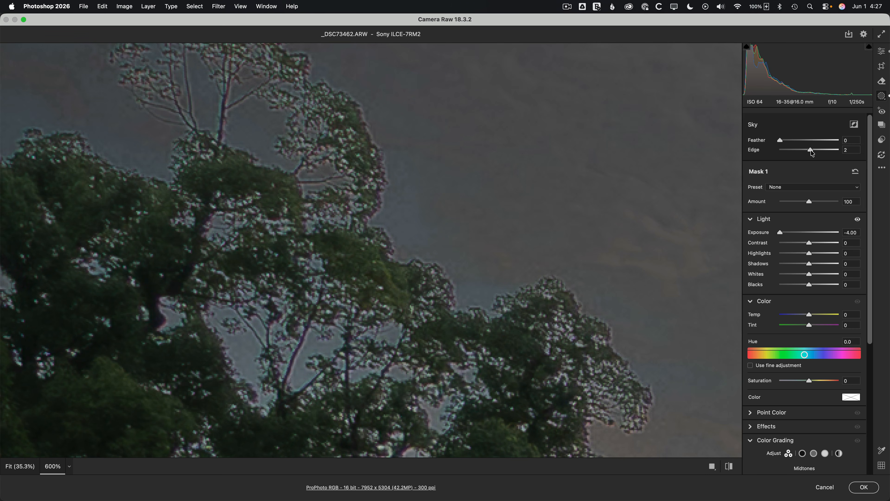
left_click_drag(811, 151, 810, 150)
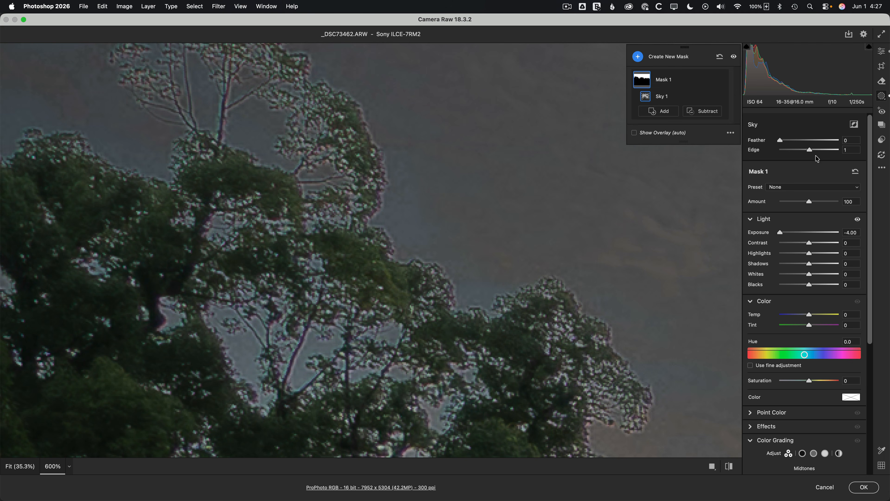
Compare the sky mask's Edge at 1 and 0 around the golden bird ornament on the temple roof.
left_click(518, 249)
left_click(400, 175)
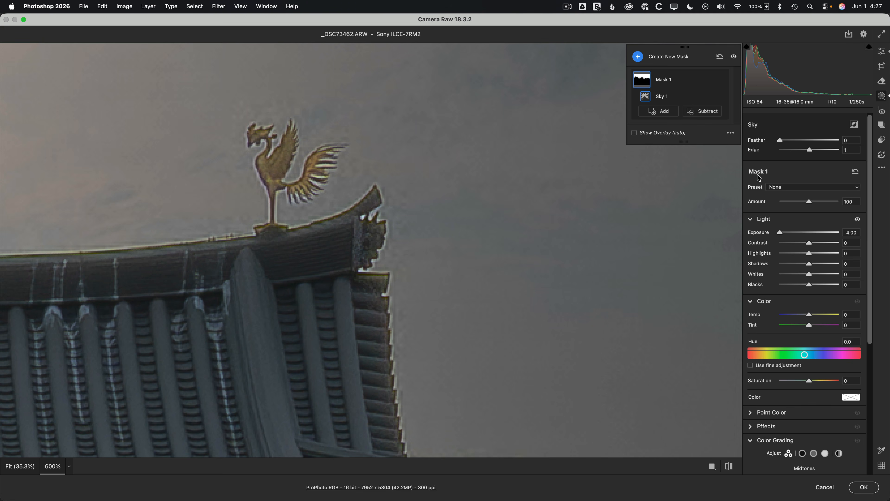
double_click(809, 150)
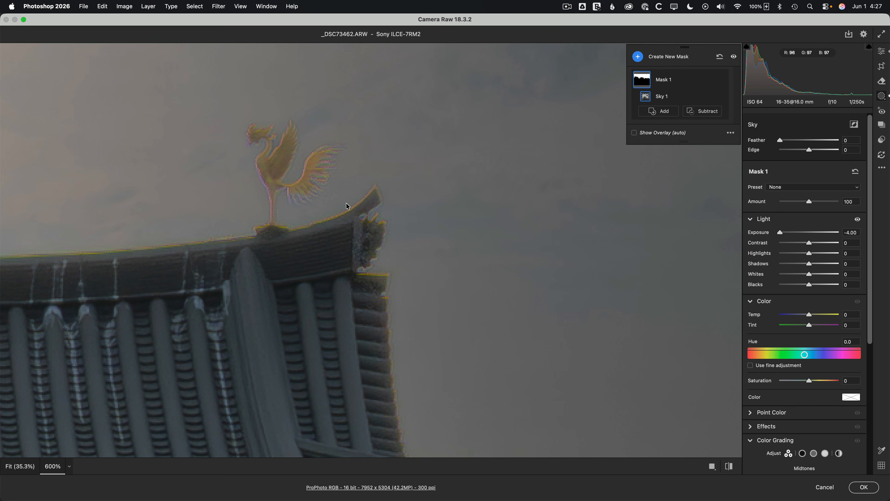
key("super+z")
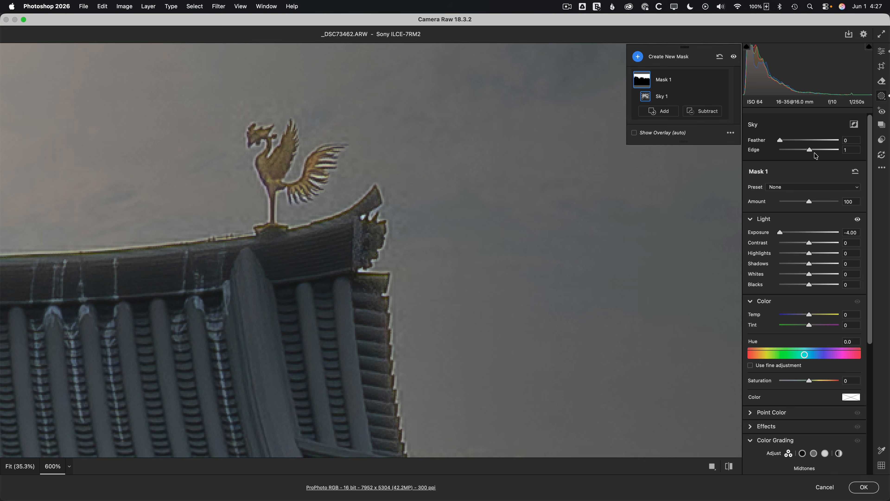
Set the sky mask's Exposure to -1.00 and Highlights to -19.
key("super+0")
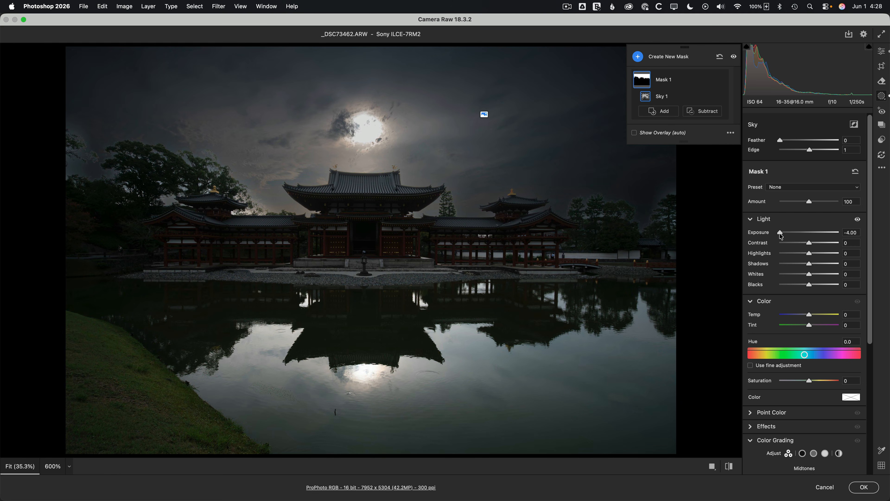
left_click_drag(782, 234, 802, 234)
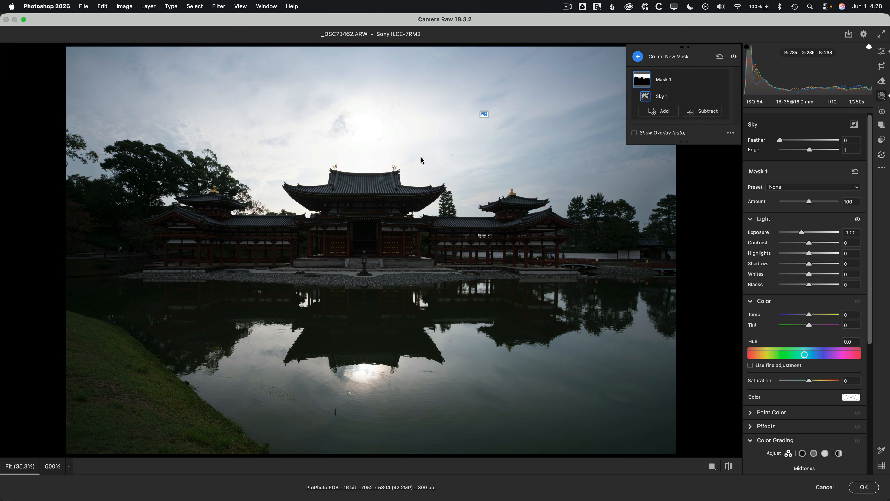
left_click_drag(810, 254, 804, 256)
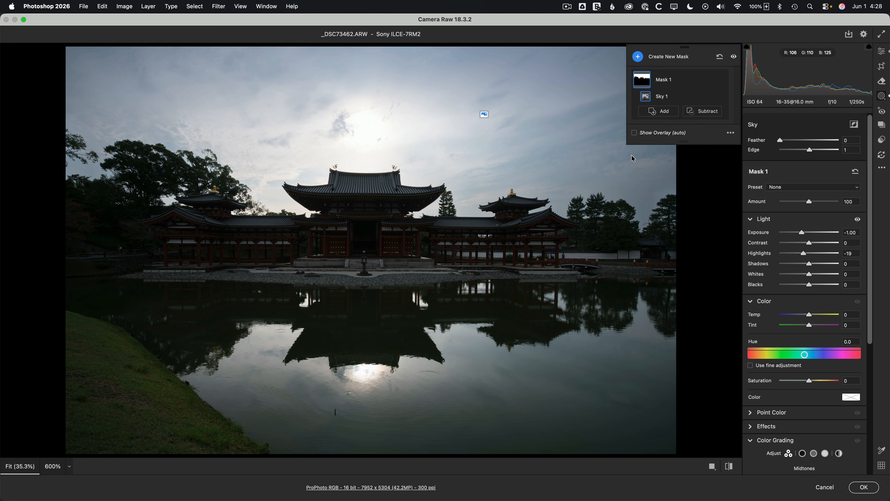
Tint the sky mask's shadows slightly toward blue with Color Grading.
scroll(872, 255, "down", 10)
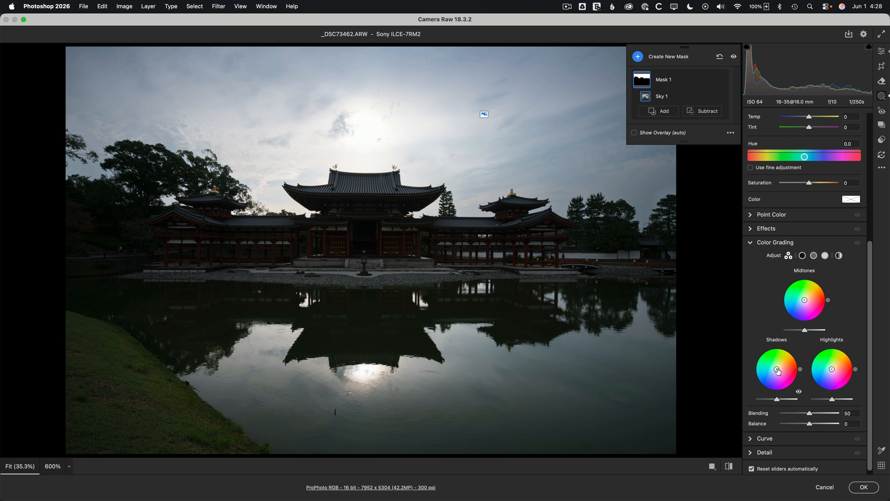
left_click_drag(778, 371, 765, 381)
left_click_drag(765, 381, 775, 371)
Compare the sky with and without the Color Grading tint.
left_click(858, 243)
left_click(858, 243)
left_click(858, 243)
left_click(856, 243)
left_click(856, 243)
left_click(856, 243)
left_click(857, 243)
left_click(856, 243)
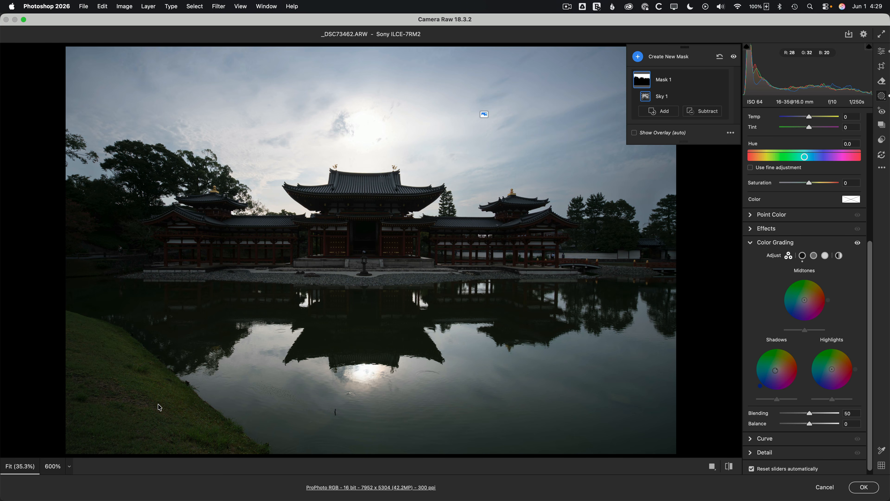
Add a linear gradient mask over the pond, fading upward to the shoreline, with Contrast +100 and Shadows +21.
left_click(638, 56)
left_click(665, 140)
left_click(368, 319)
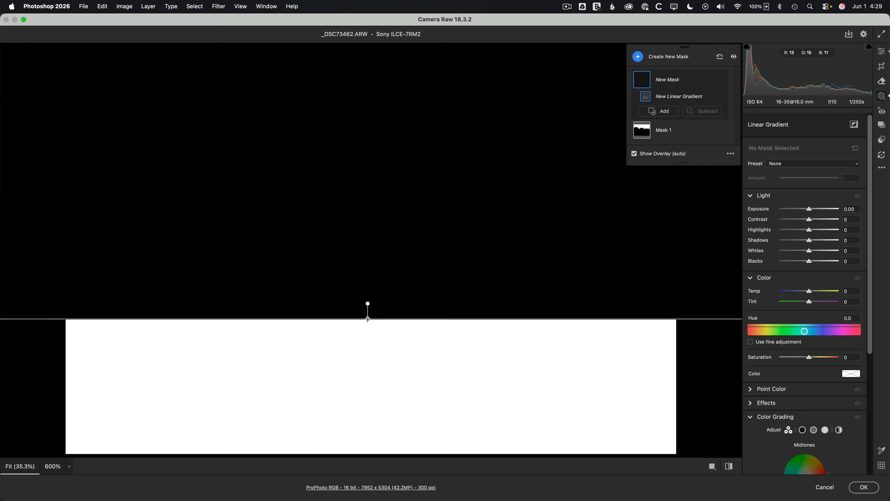
left_click_drag(368, 319, 368, 277)
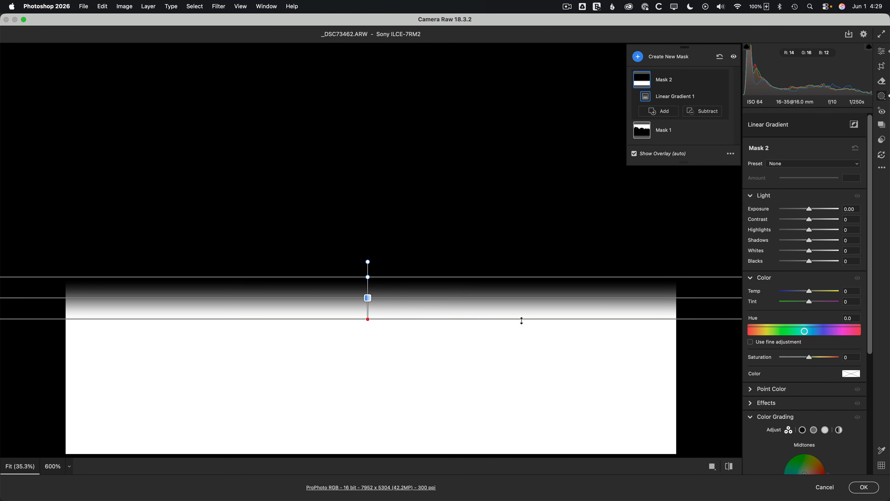
left_click_drag(809, 220, 857, 221)
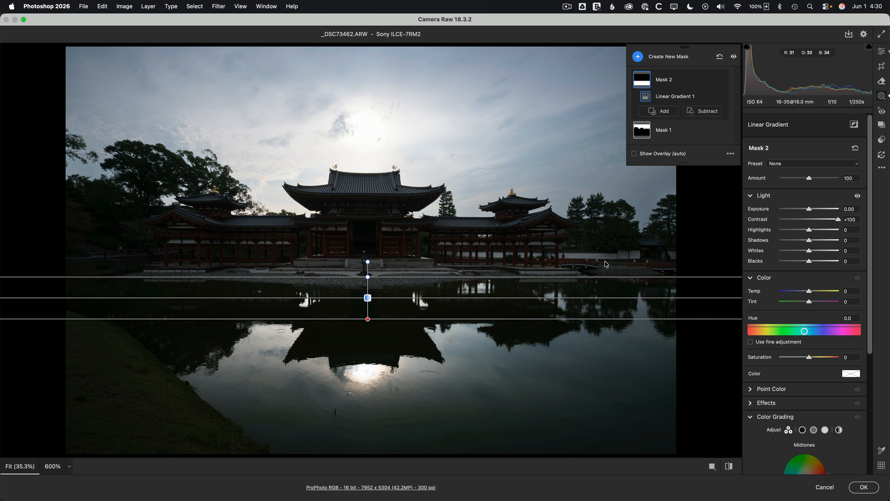
left_click_drag(811, 241, 817, 239)
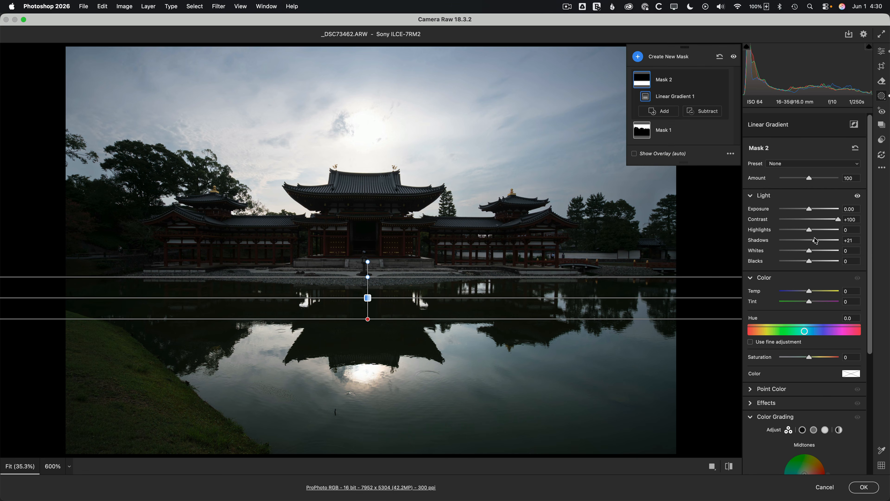
Compare the pond and grass bank with the linear gradient mask shown and hidden.
left_click(723, 80)
left_click(723, 81)
left_click(723, 80)
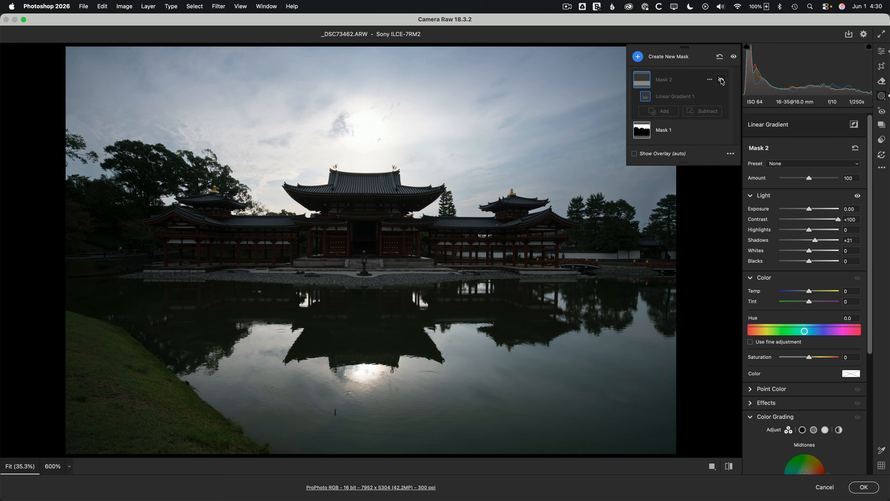
left_click(723, 80)
left_click(723, 81)
left_click(723, 81)
left_click(722, 81)
left_click(722, 80)
left_click(722, 80)
left_click(722, 81)
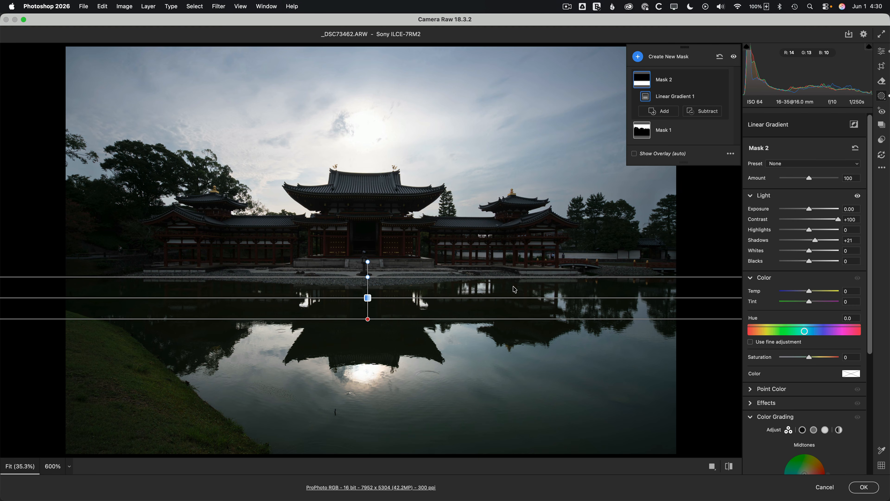
Create a Landscape mask that selects only the Architecture of the temple.
left_click(641, 57)
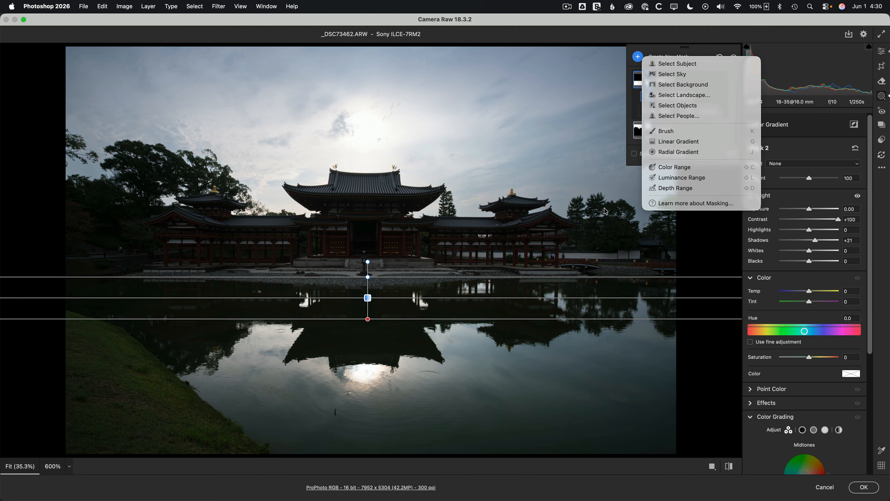
left_click(685, 99)
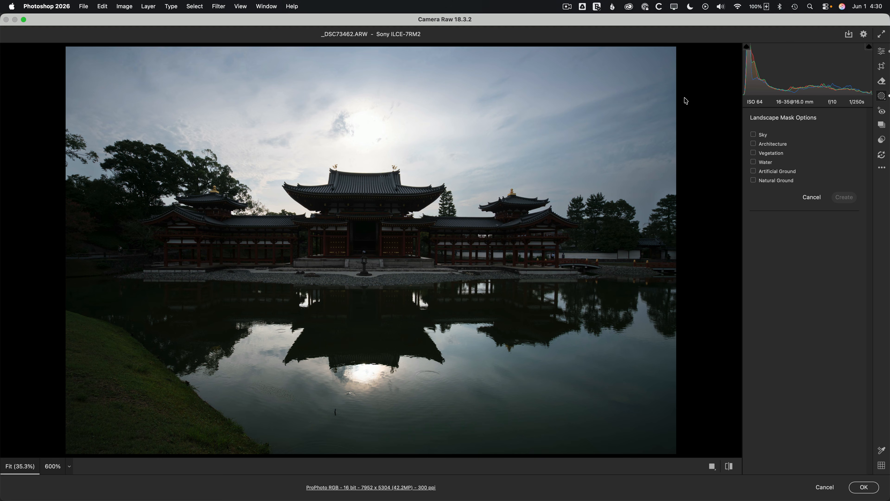
left_click(754, 144)
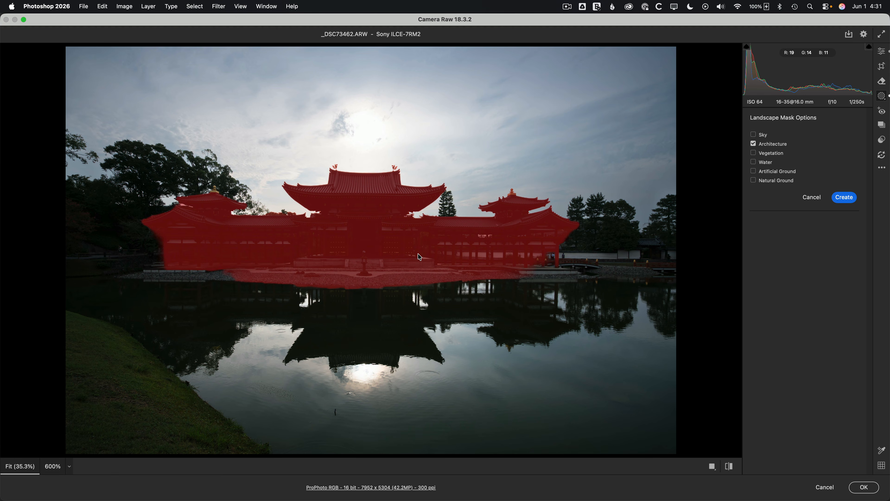
left_click(845, 198)
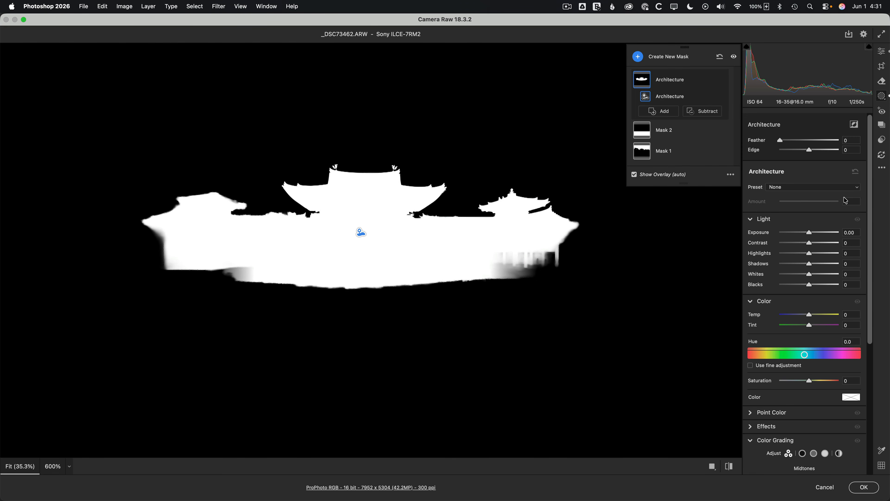
Try Exposure +2.65 on the architecture mask, examining the roof's bird ornament at 600%, and reset it.
left_click(393, 171)
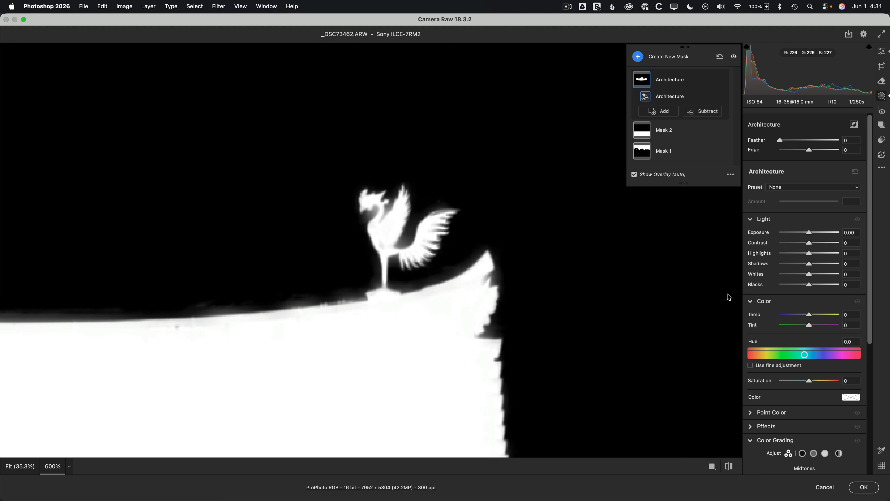
left_click_drag(807, 234, 830, 234)
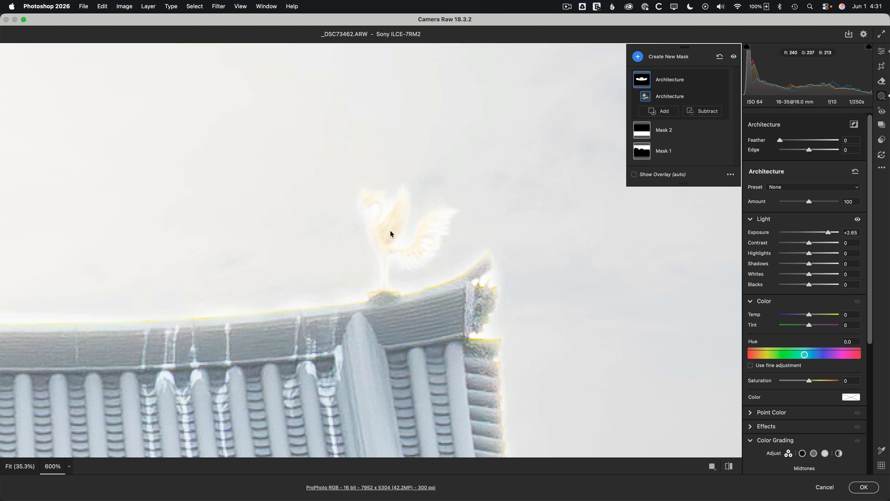
double_click(831, 235)
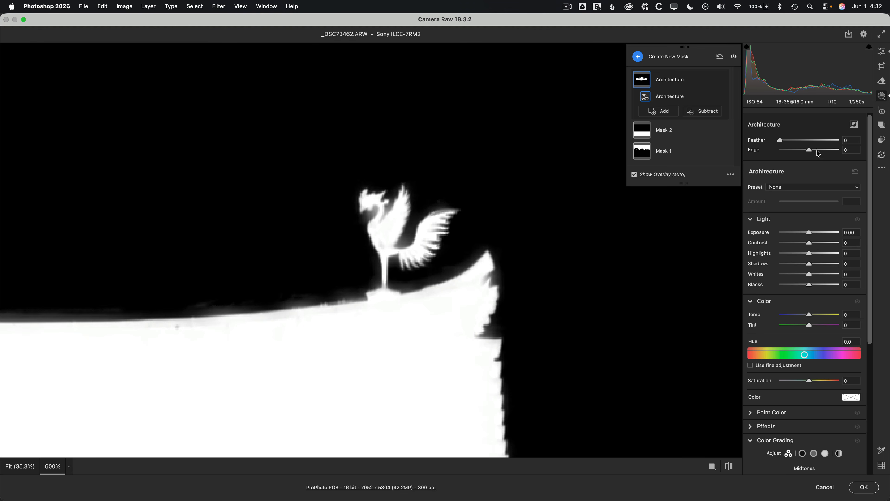
Soften the architecture mask with Edge -20 and Feather 20, and set its Exposure to +0.50.
left_click_drag(811, 152, 799, 153)
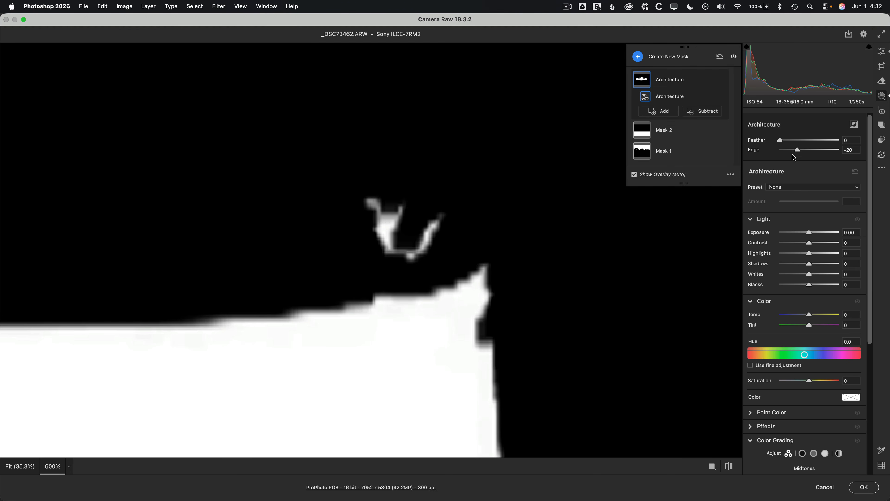
left_click_drag(781, 141, 793, 139)
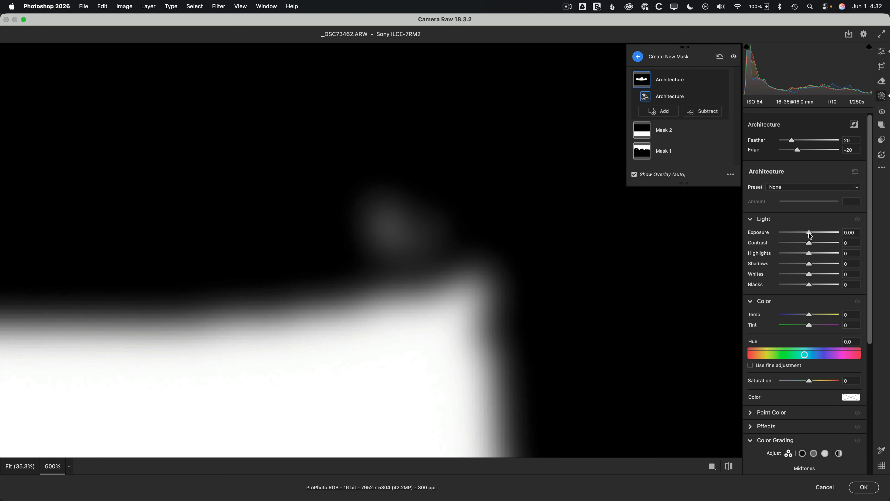
left_click_drag(810, 236, 813, 234)
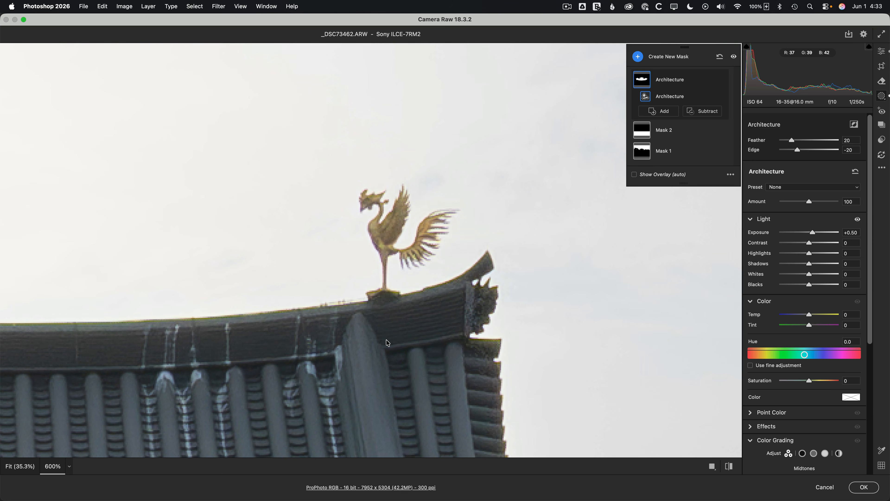
key("super+minus")
key("super+minus")
key("super+minus")
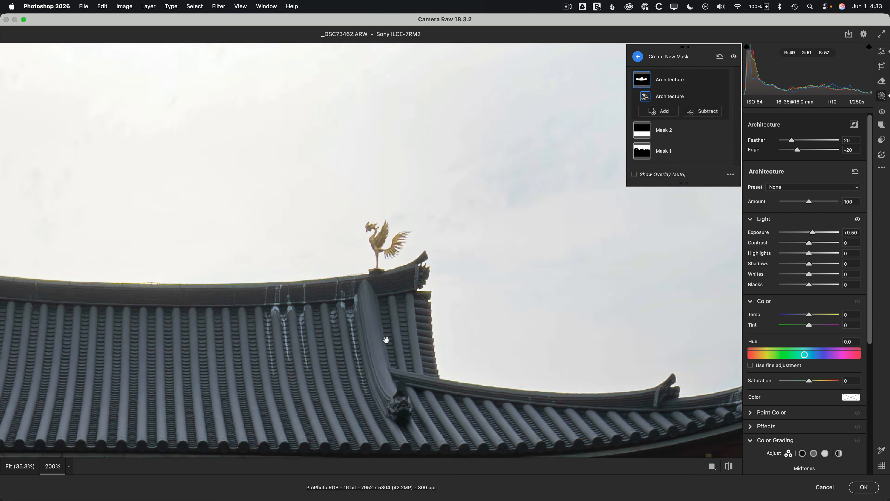
Compare the temple roof with the Architecture mask's adjustment shown and hidden.
left_click(721, 81)
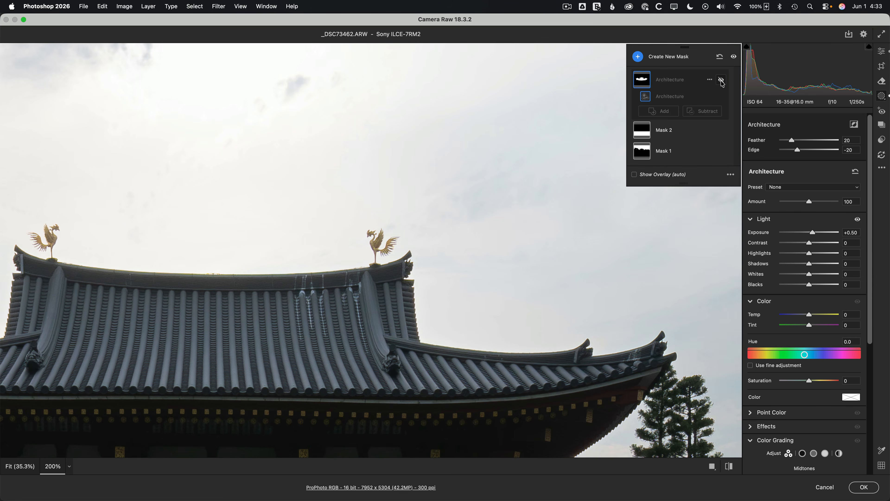
left_click(722, 81)
left_click(721, 80)
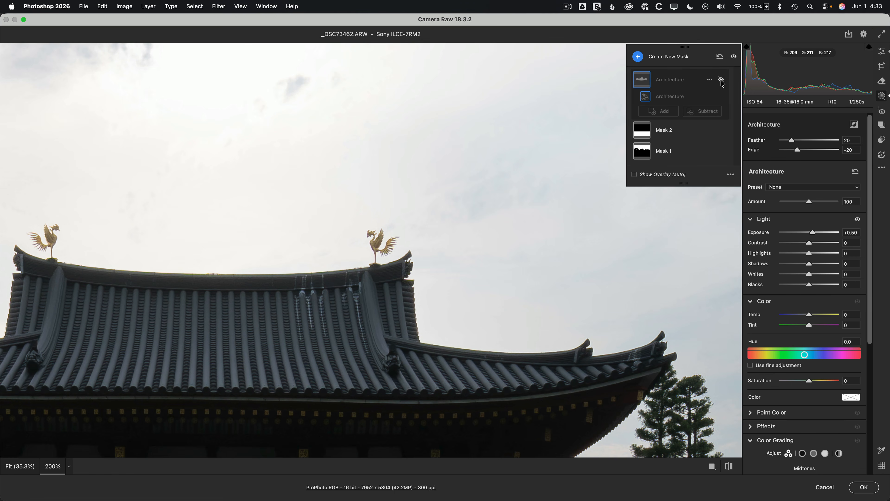
left_click(722, 81)
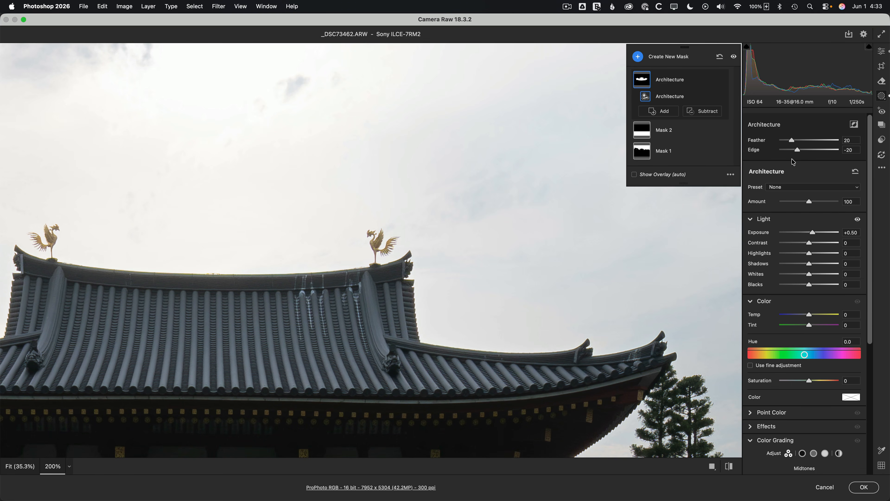
Examine the Architecture mask's black-and-white overlay on the roof edges and across the whole photo.
mouse_move(637, 76)
left_click(640, 176)
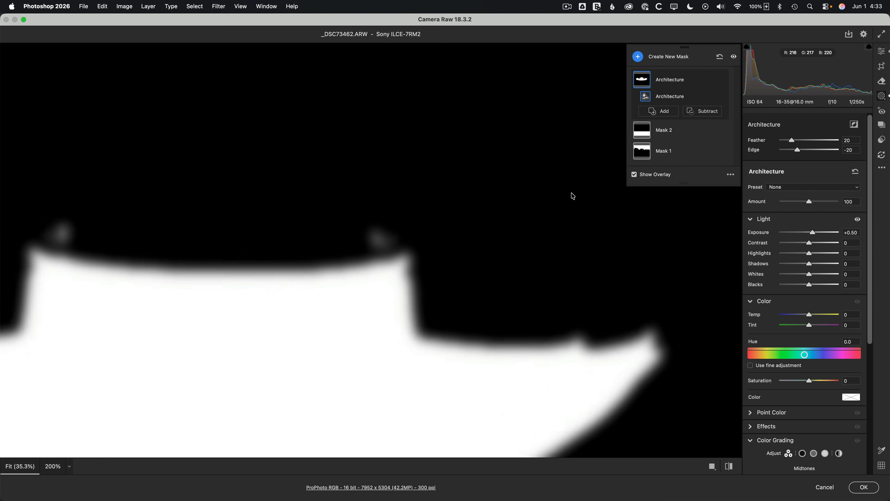
key("super+0")
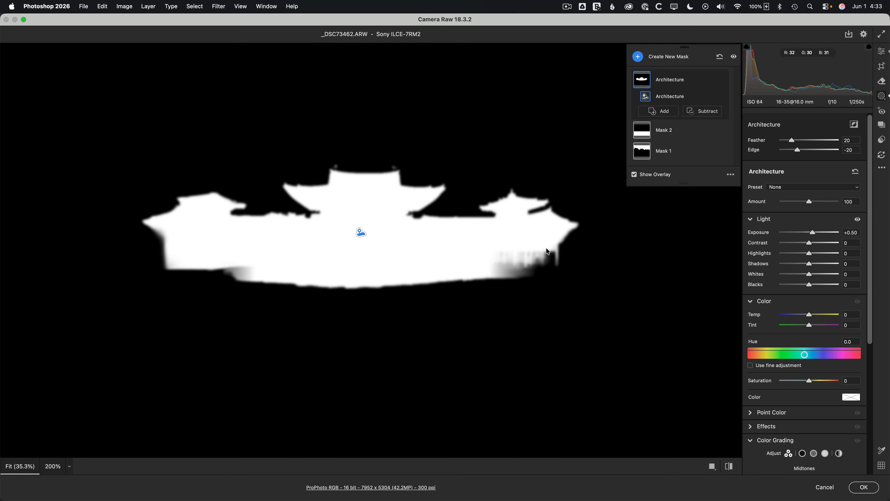
left_click(634, 175)
Compare the whole temple photo with the Architecture mask shown and hidden.
left_click(722, 80)
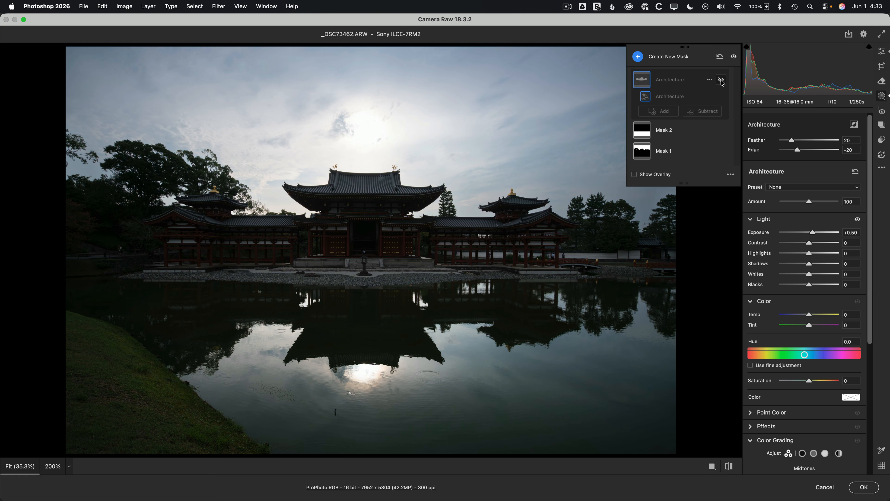
left_click(722, 81)
left_click(721, 80)
left_click(722, 80)
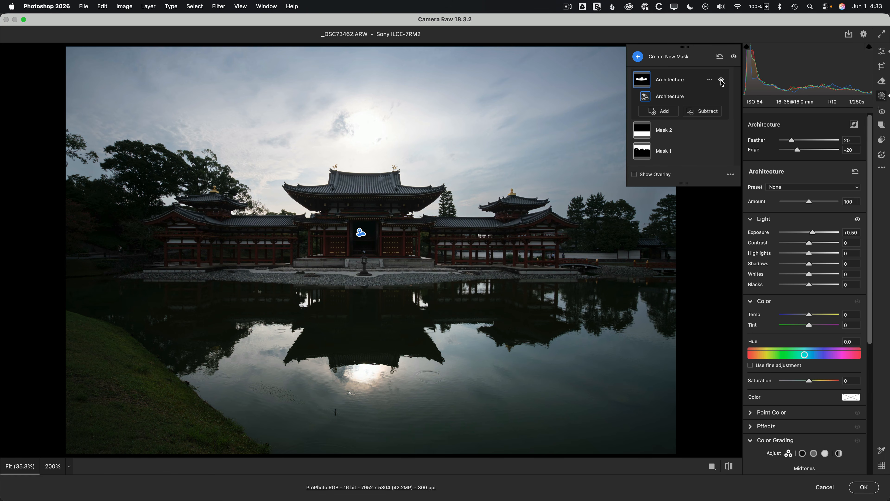
left_click(722, 81)
left_click(722, 81)
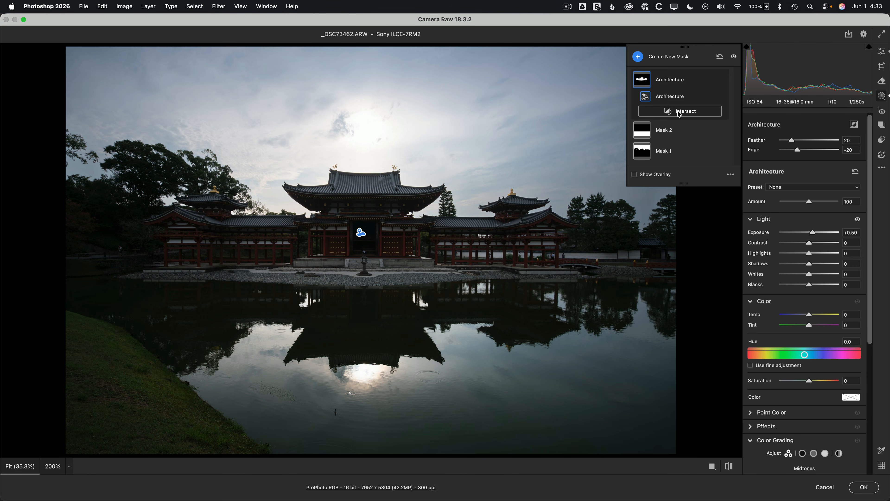
Intersect the Architecture mask with a wide radial gradient around the temple, set its Feather to 60, and show the mask overlay.
left_click(681, 113, "alt")
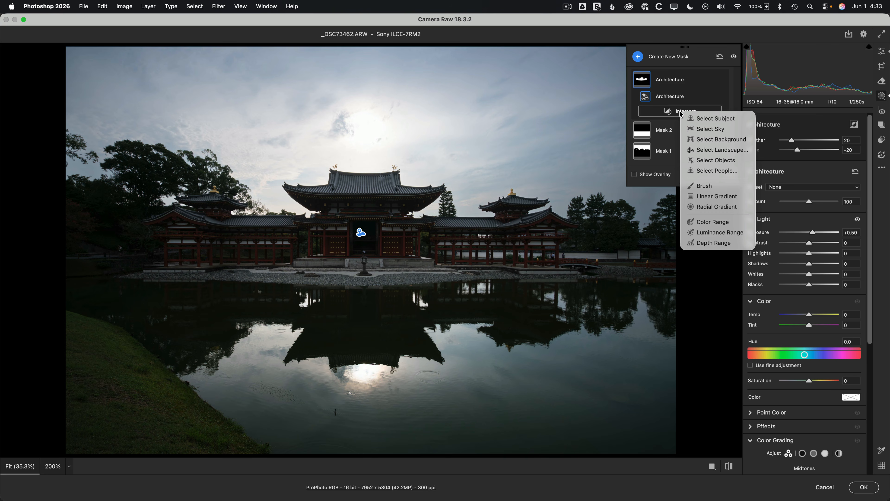
left_click(703, 207)
left_click_drag(519, 283, 384, 230)
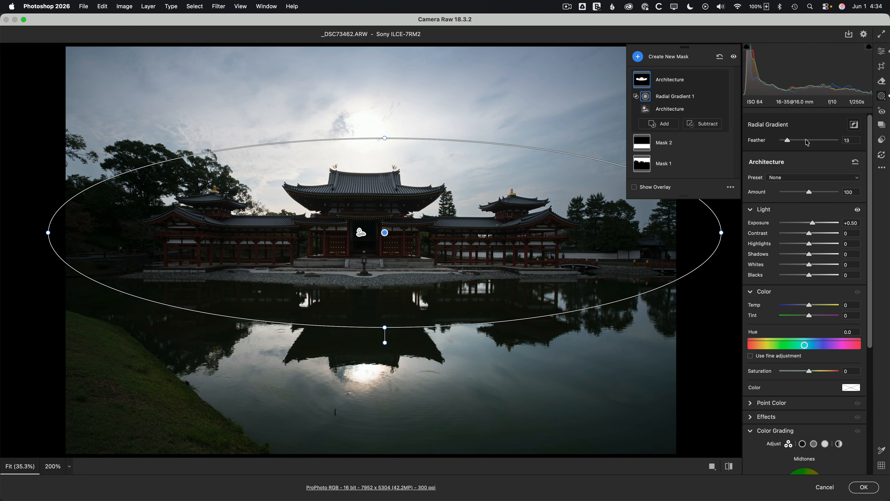
left_click_drag(809, 142, 815, 141)
mouse_move(641, 85)
left_click(643, 187)
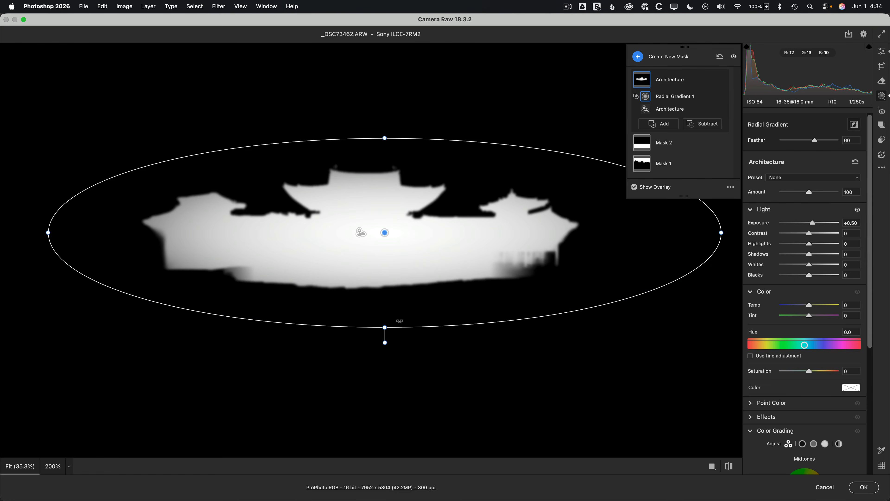
Shrink the radial gradient's height and width to fit the temple, center it on the main hall, and hide the overlay.
left_click_drag(385, 327, 380, 307)
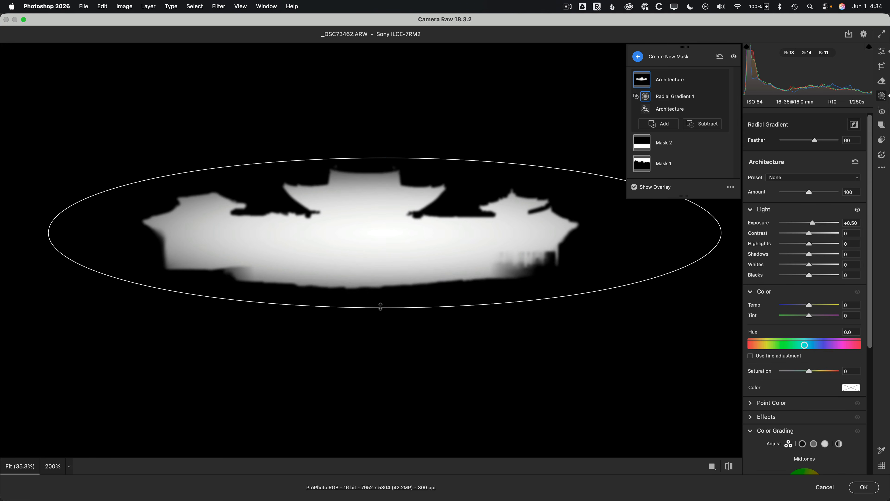
left_click_drag(721, 232, 634, 230)
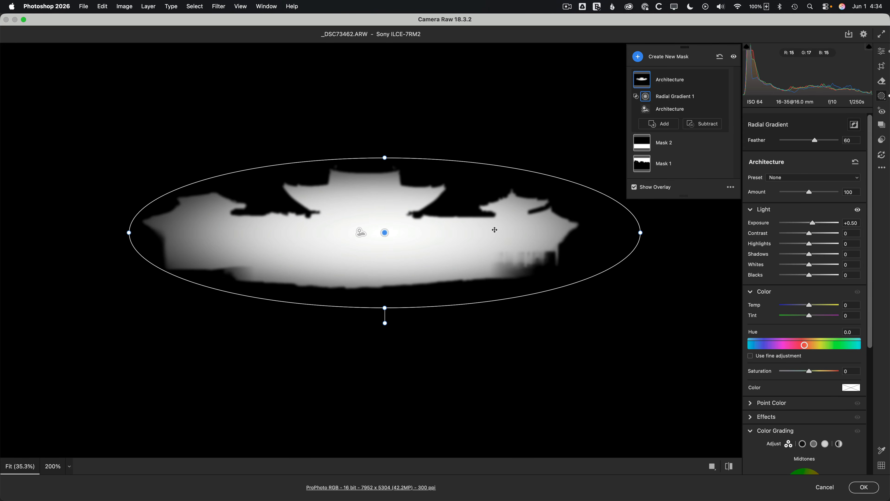
left_click_drag(386, 234, 359, 223)
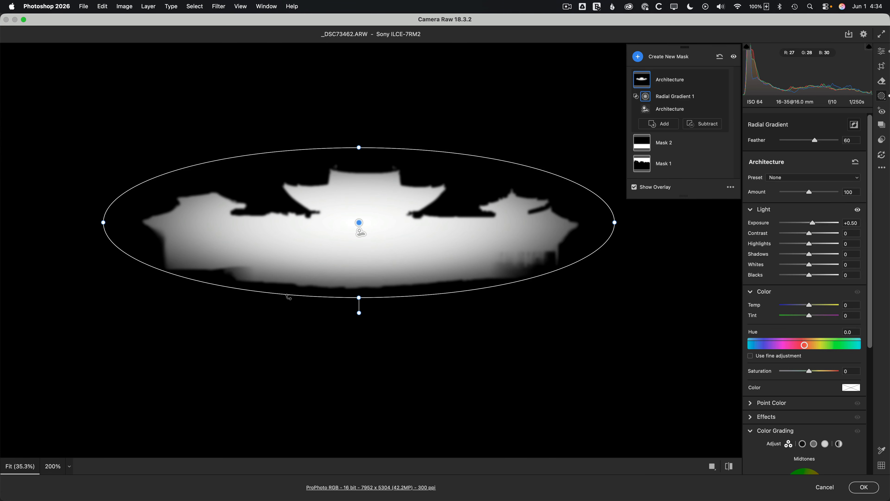
left_click(634, 187)
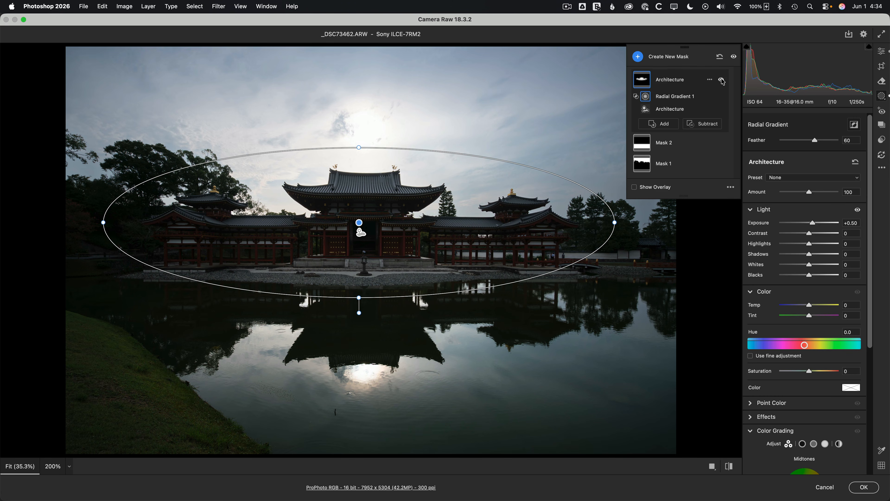
Compare the temple with the radially intersected Architecture mask shown and hidden.
left_click(721, 80)
left_click(722, 80)
left_click(722, 80)
left_click(722, 80)
Set the radial gradient's Feather to 50 and the Architecture mask's Highlights to +51 and Whites to +28, comparing the effect.
left_click(810, 247)
left_click_drag(810, 246, 813, 266)
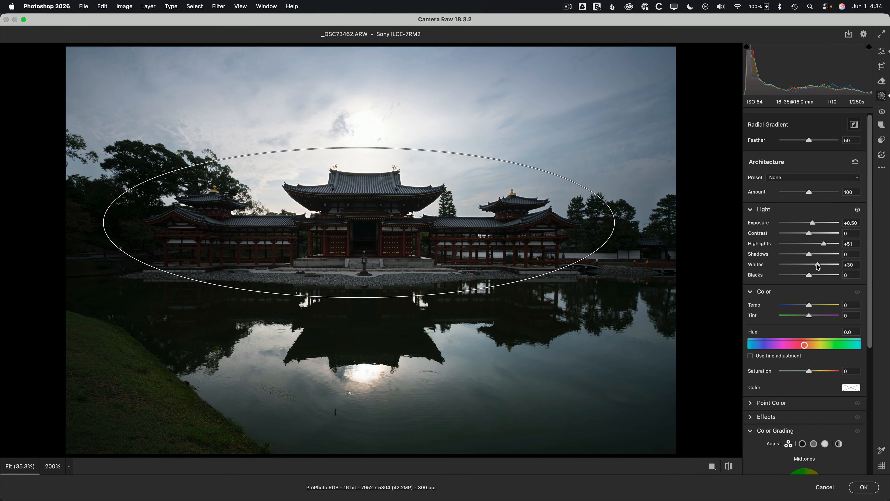
left_click_drag(819, 267, 818, 267)
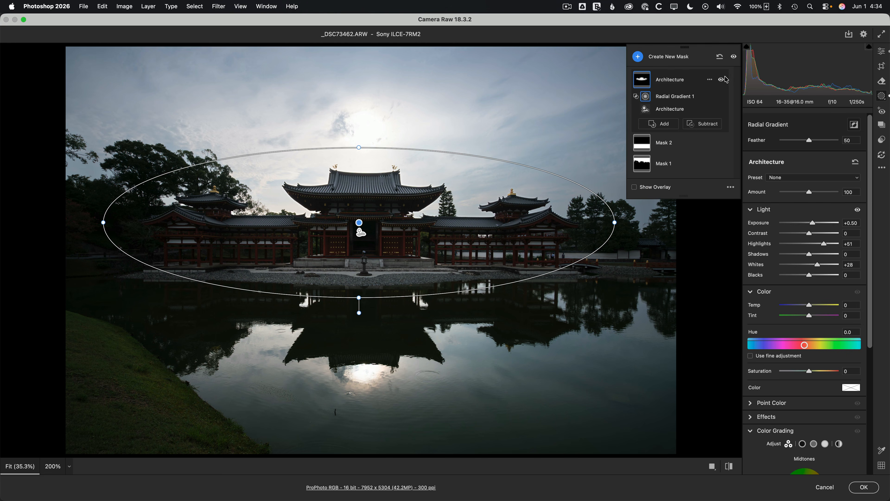
left_click(722, 80)
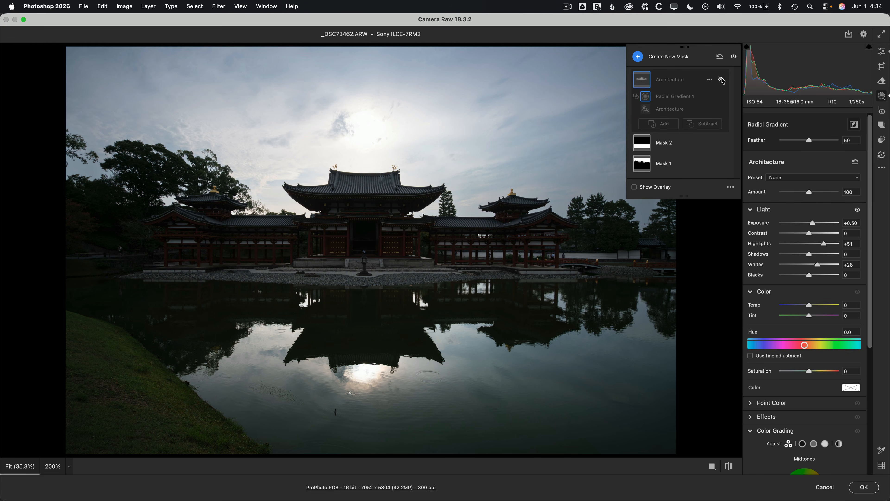
left_click(722, 80)
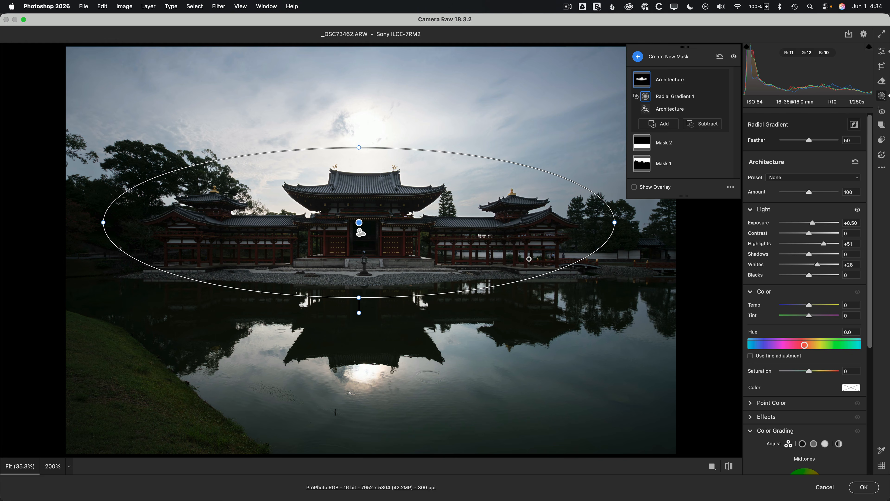
Move the radial gradient slightly lower over the temple's central doorway and deselect the mask.
left_click_drag(361, 232, 361, 226)
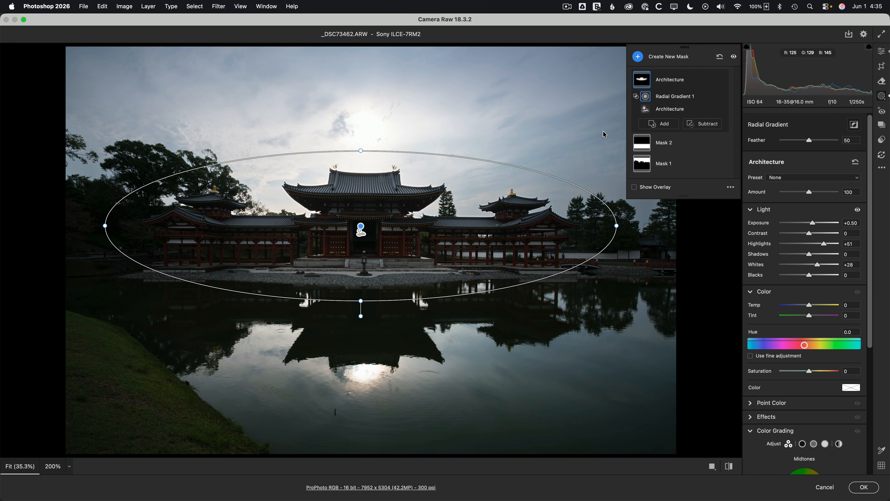
mouse_move(642, 81)
left_click(545, 238)
mouse_move(635, 125)
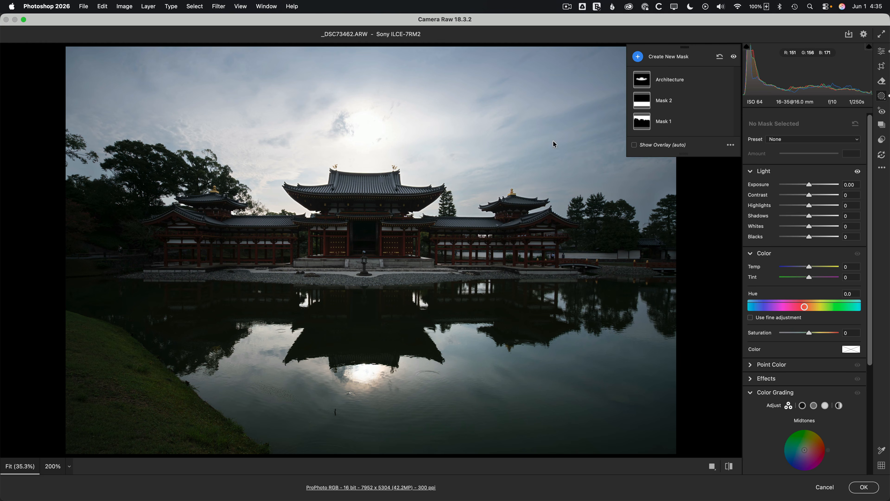
Create a Select Objects mask over the dark central doorway of the temple, working at 200% zoom.
left_click(638, 57)
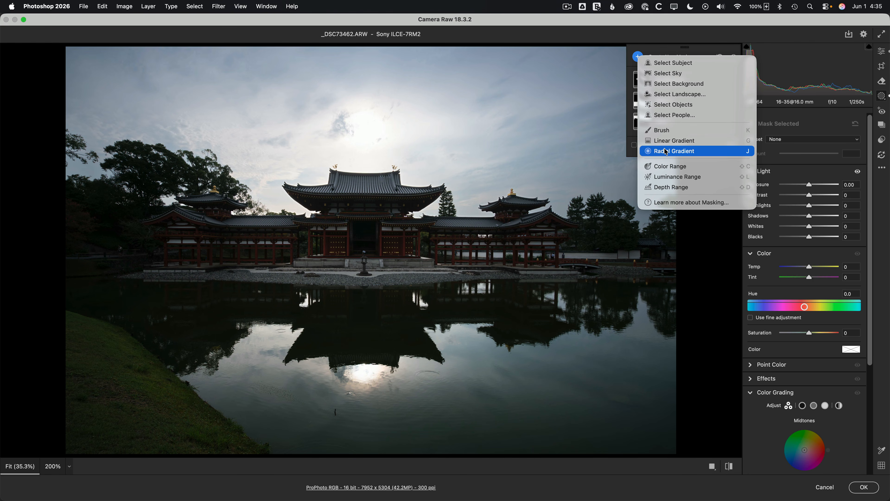
left_click(670, 141)
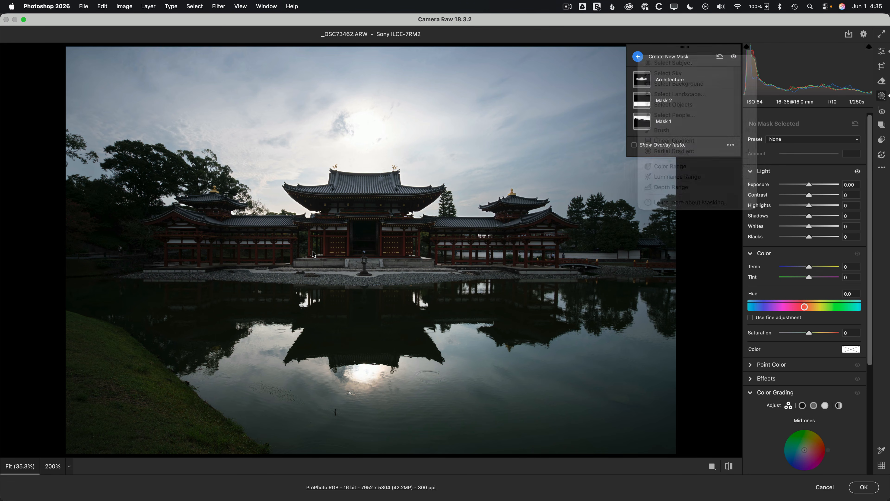
left_click(313, 252)
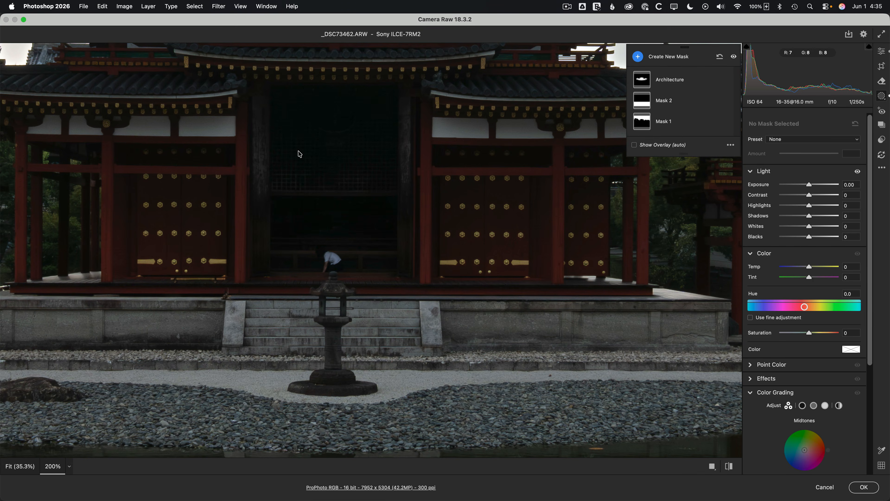
left_click(638, 56)
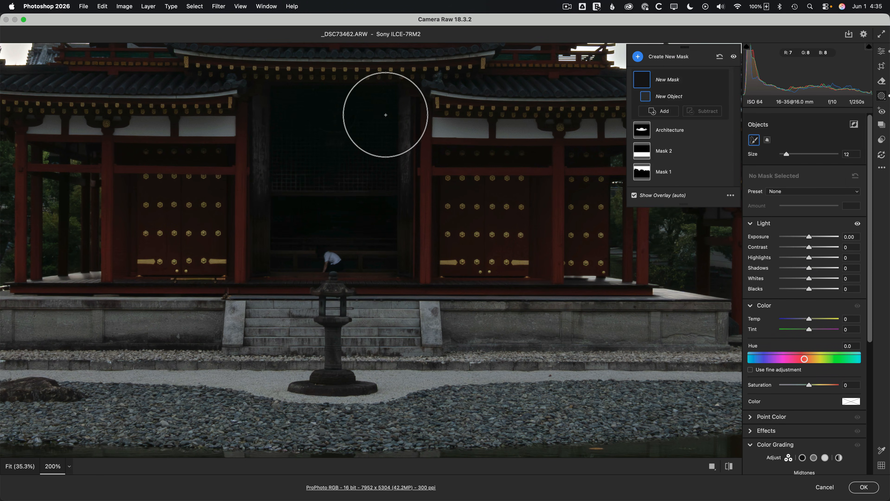
mouse_move(392, 103)
left_mouse_down()
mouse_move(279, 103)
mouse_move(270, 207)
mouse_move(306, 256)
mouse_move(364, 253)
mouse_move(382, 149)
left_mouse_up()
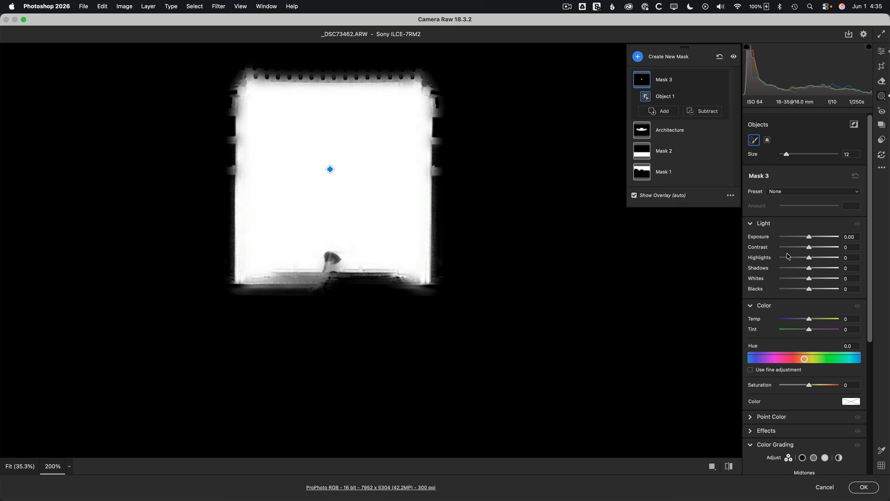
Brighten the doorway mask with Shadows +7 and Whites +19, comparing the doorway with the mask shown and hidden.
mouse_move(809, 269)
left_mouse_down()
mouse_move(828, 269)
mouse_move(812, 269)
left_mouse_up()
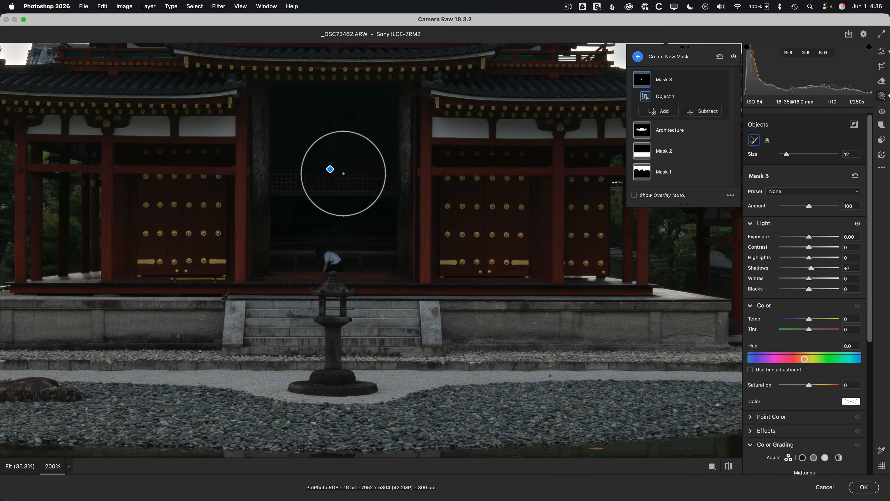
left_click(720, 79)
left_click(720, 80)
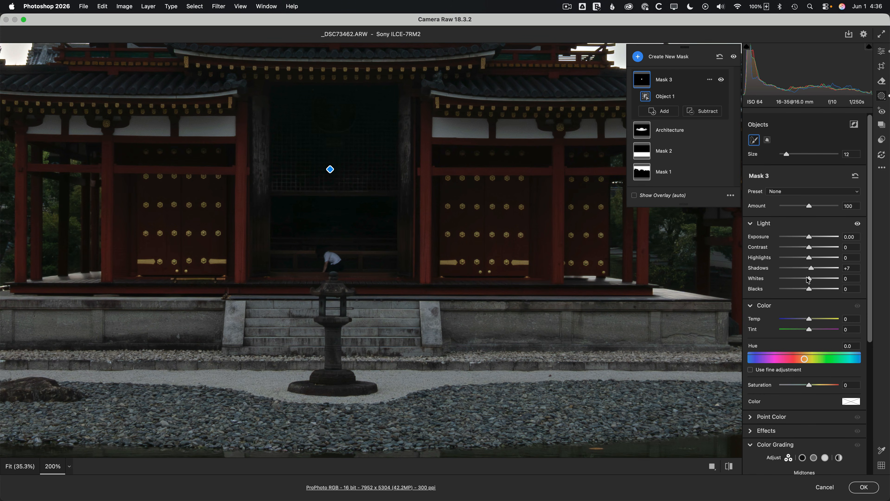
left_click_drag(809, 280, 813, 279)
left_click(722, 81)
left_click(721, 80)
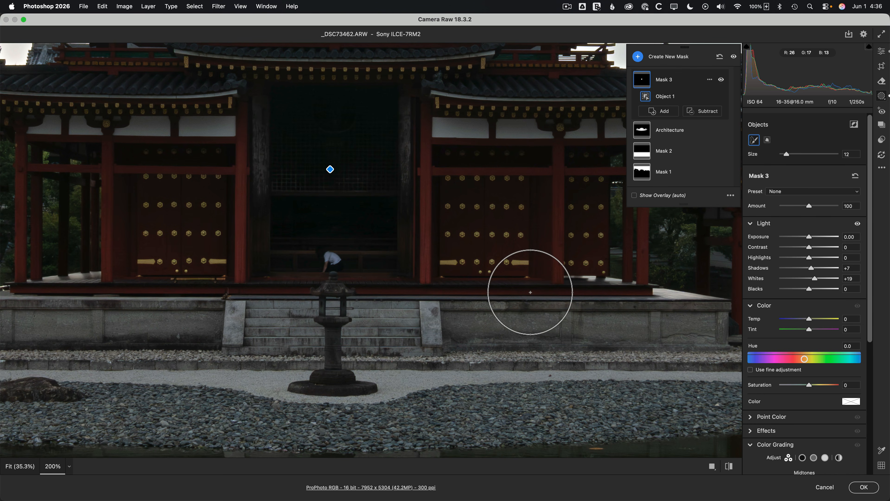
Return to the global Edit settings and compare the whole photo before and after all adjustments.
key("e")
left_click(557, 273)
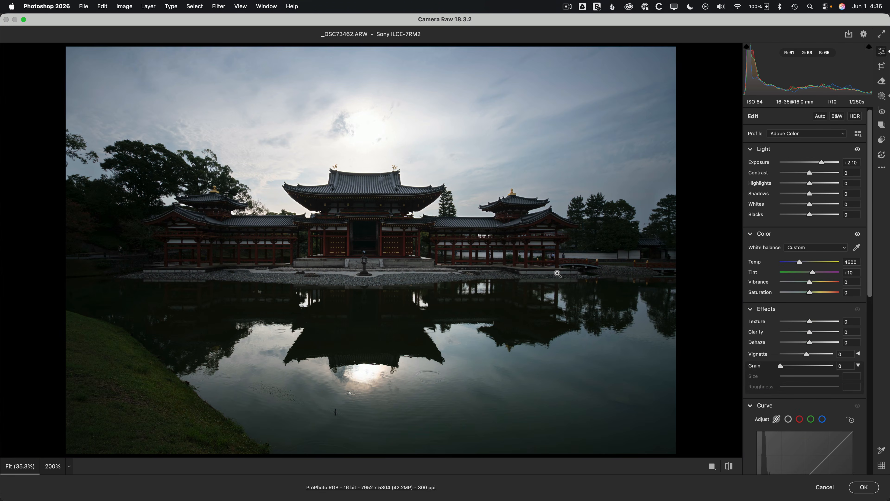
key("backslash")
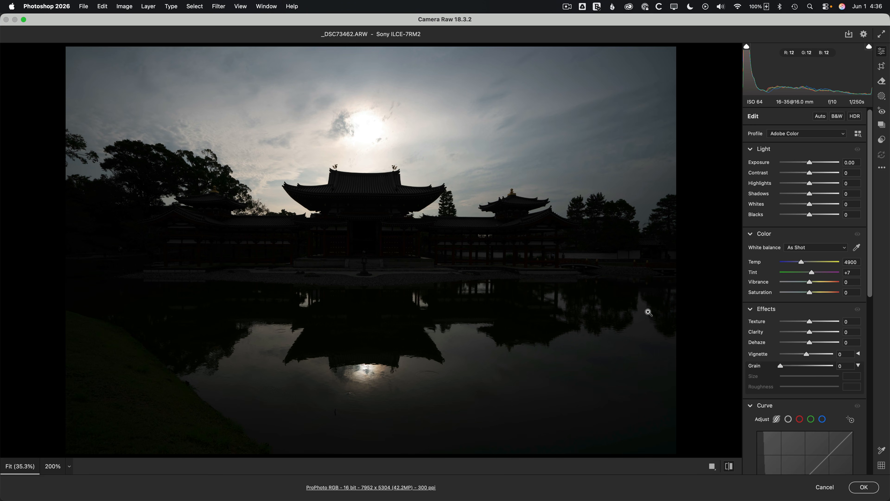
key("p")
key("p")
key("p")
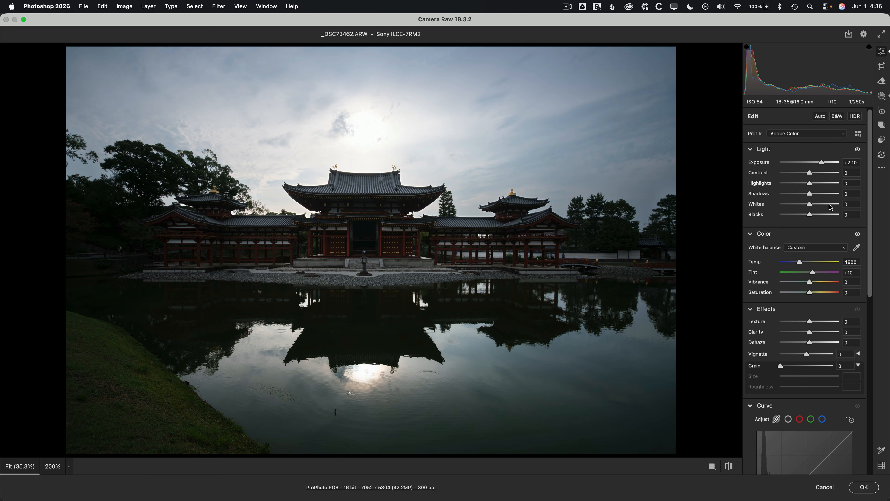
key("p")
key("p")
Compare the photo with all masks shown and hidden, and return to the global Edit settings.
left_click(882, 97)
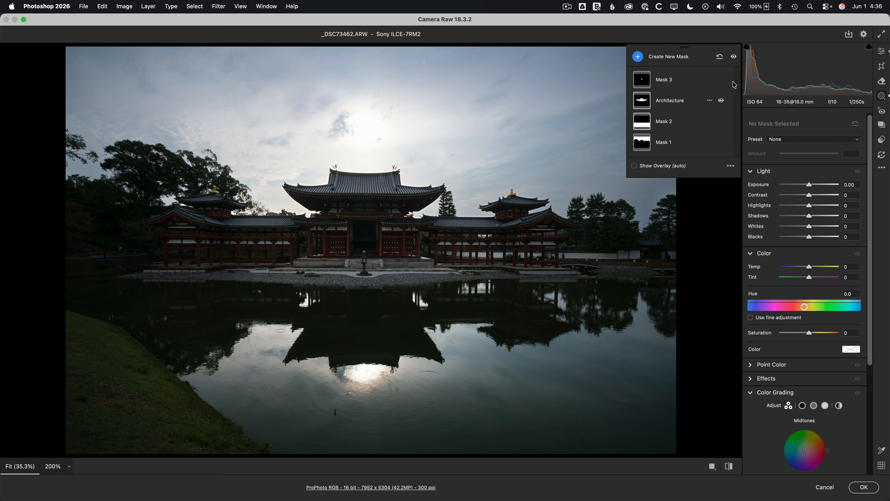
left_click(735, 57)
left_click(735, 57)
left_click(734, 57)
left_click(734, 57)
left_click(734, 57)
left_click(734, 57)
key("e")
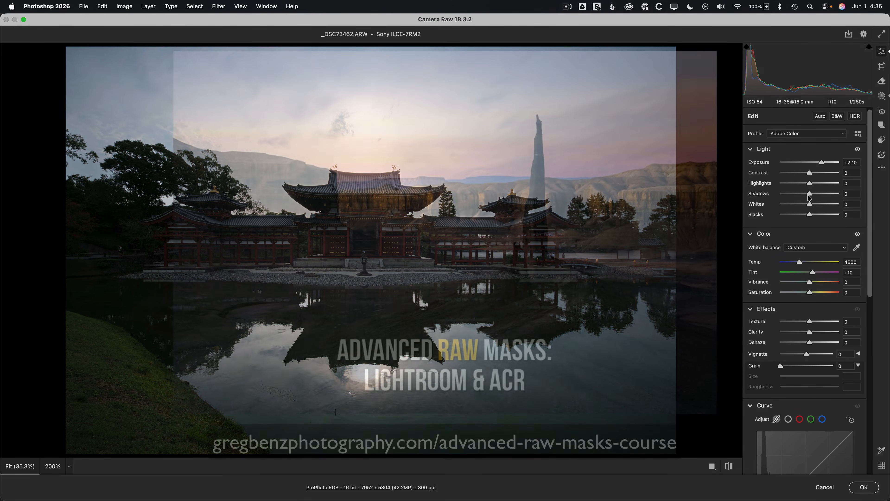